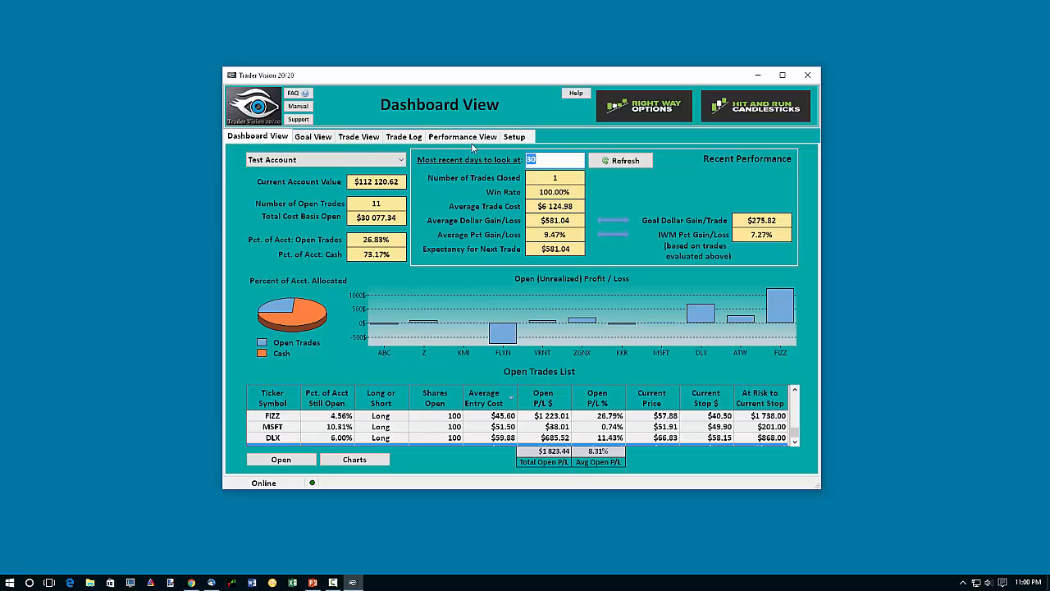
Look through the Goal, Trade, Trade Log, Performance and Setup views, and return to the Dashboard.
{"action": "left_click", "coordinate": [311, 140]}
{"action": "left_click", "coordinate": [358, 137]}
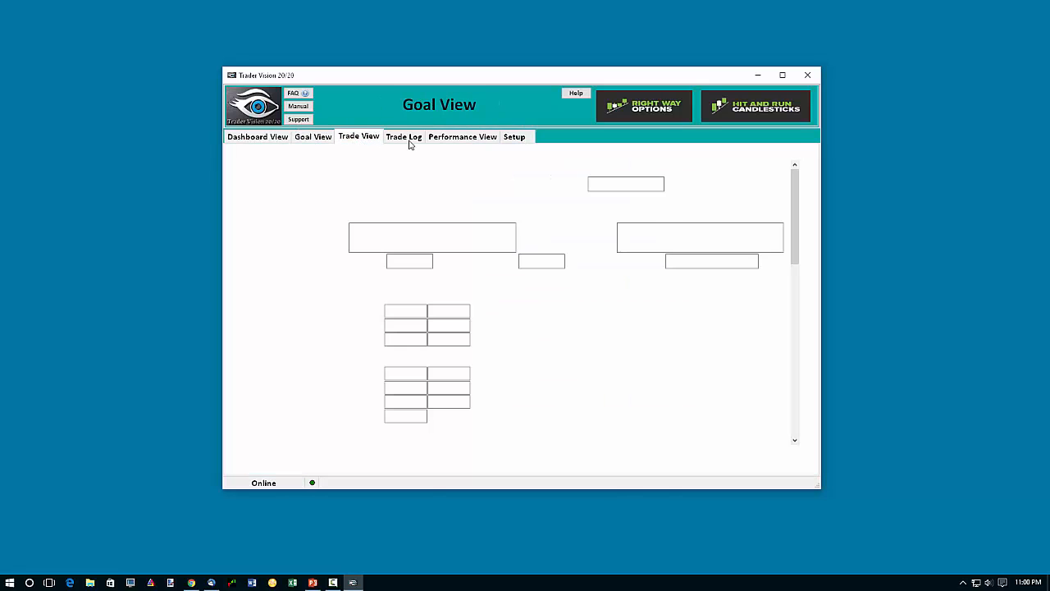
{"action": "left_click", "coordinate": [405, 138]}
{"action": "left_click", "coordinate": [473, 139]}
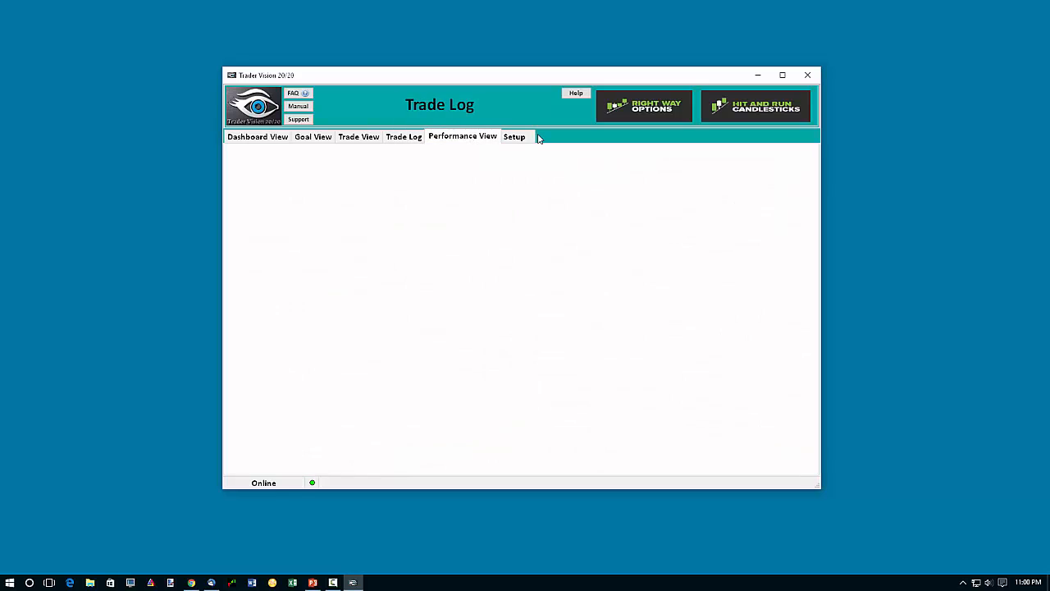
{"action": "left_click", "coordinate": [515, 138]}
{"action": "left_click", "coordinate": [252, 138]}
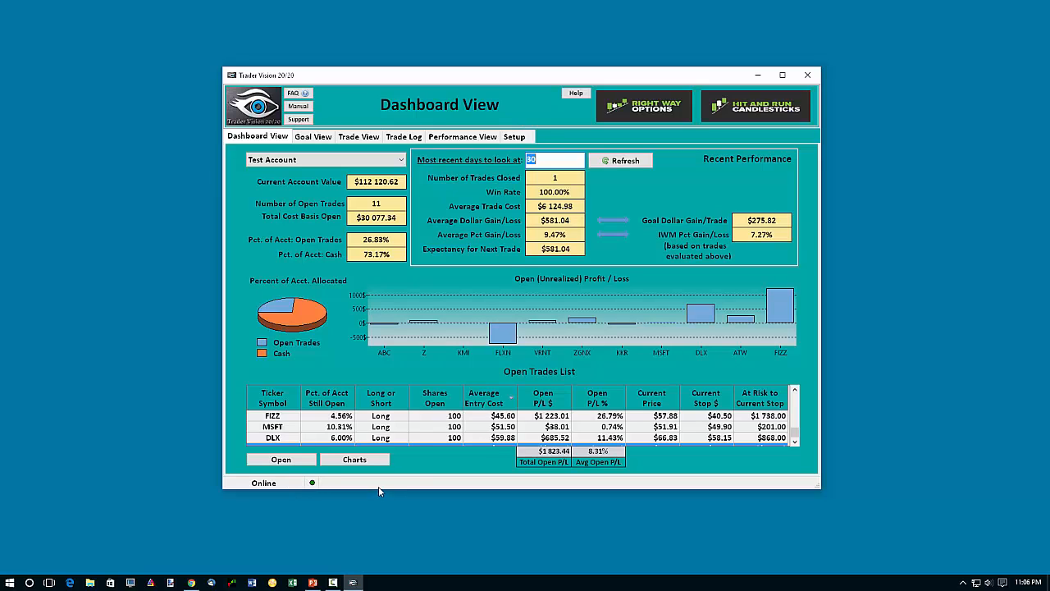
In the application setup, try Total Dollars for Position as the share calculation basis and set it back to Maximum Dollar Loss to Stop Price.
{"action": "left_click", "coordinate": [517, 140]}
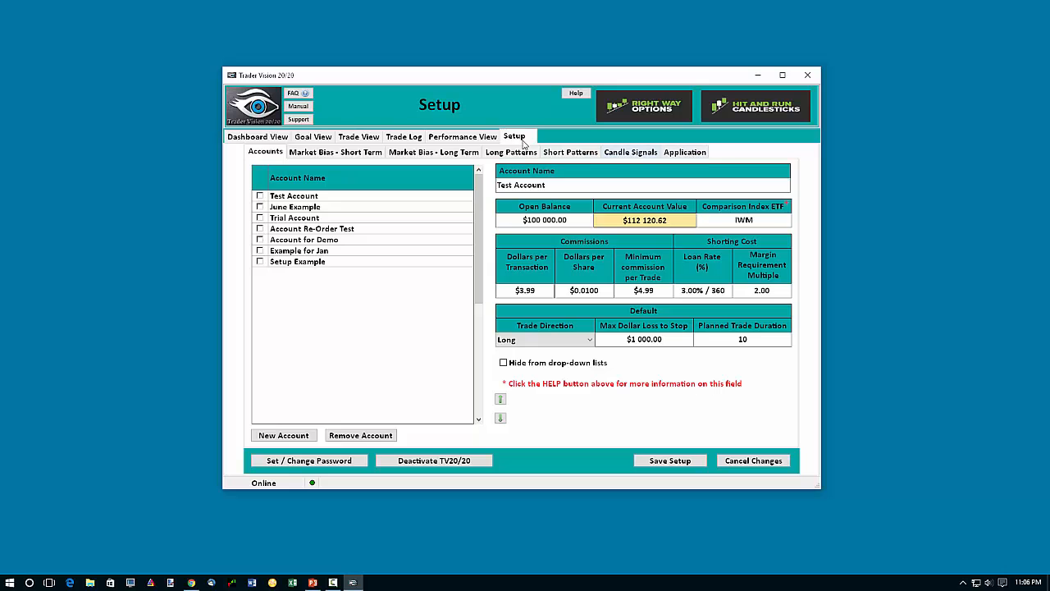
{"action": "left_click", "coordinate": [693, 154]}
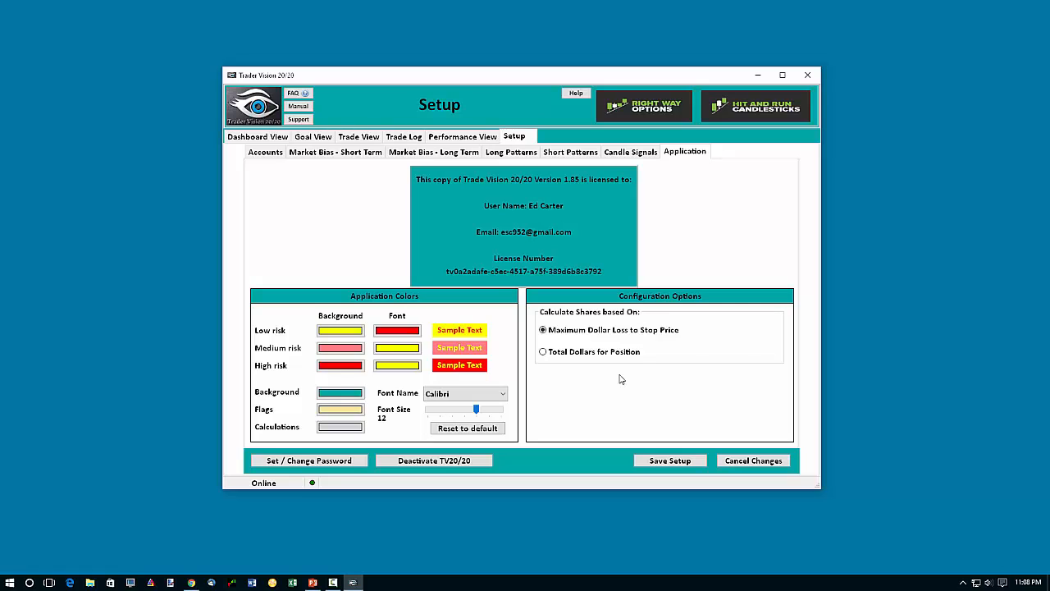
{"action": "left_click", "coordinate": [543, 353]}
{"action": "left_click", "coordinate": [543, 330]}
{"action": "left_click", "coordinate": [661, 462]}
Examine the color pickers for the application background, flags, calculations and high-risk background, keeping the existing colors.
{"action": "left_click", "coordinate": [339, 392]}
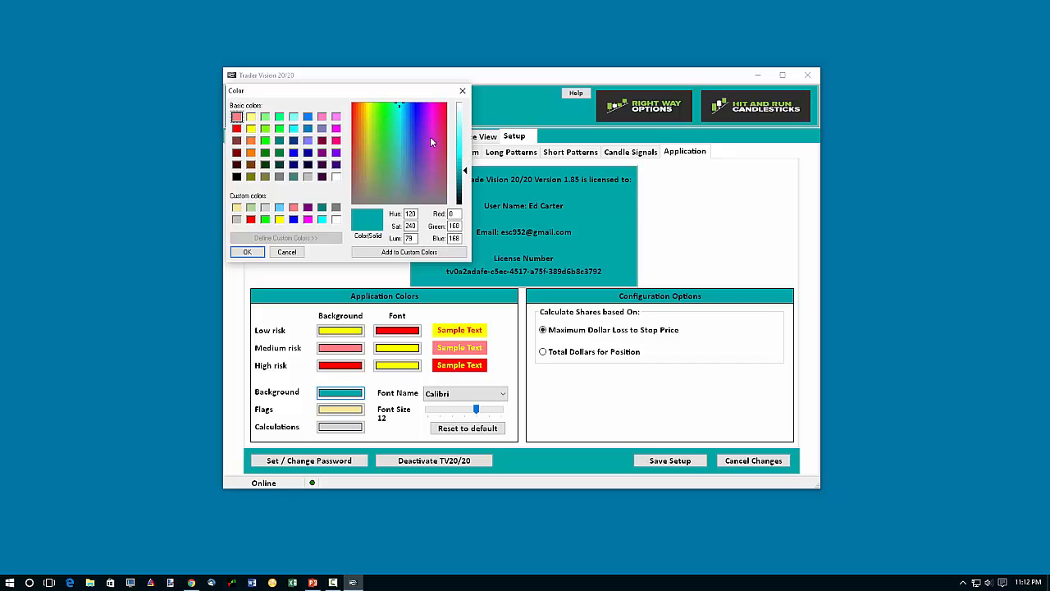
{"action": "left_click", "coordinate": [247, 251]}
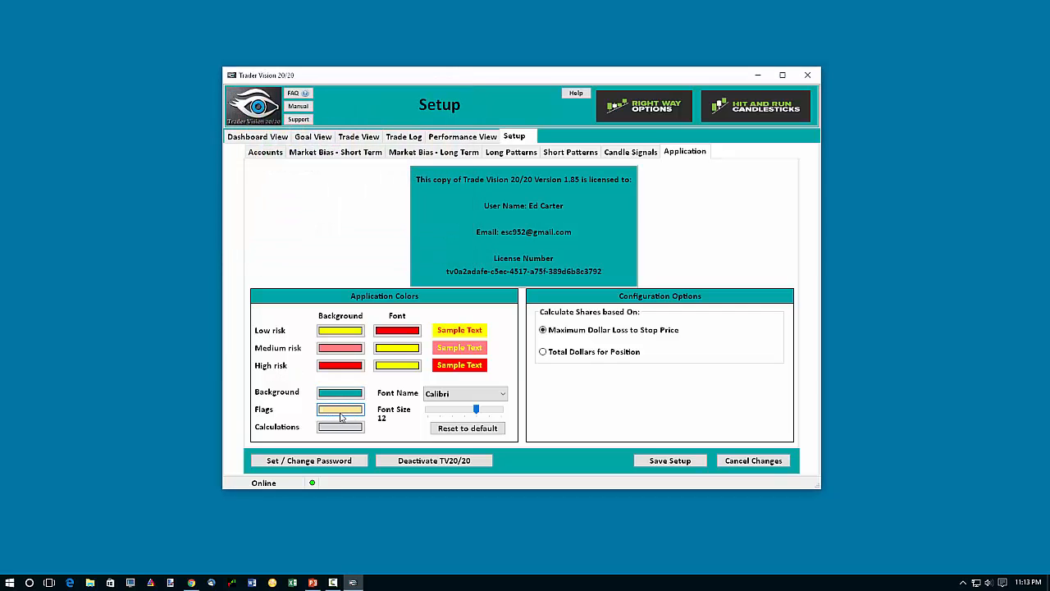
{"action": "left_click", "coordinate": [339, 411]}
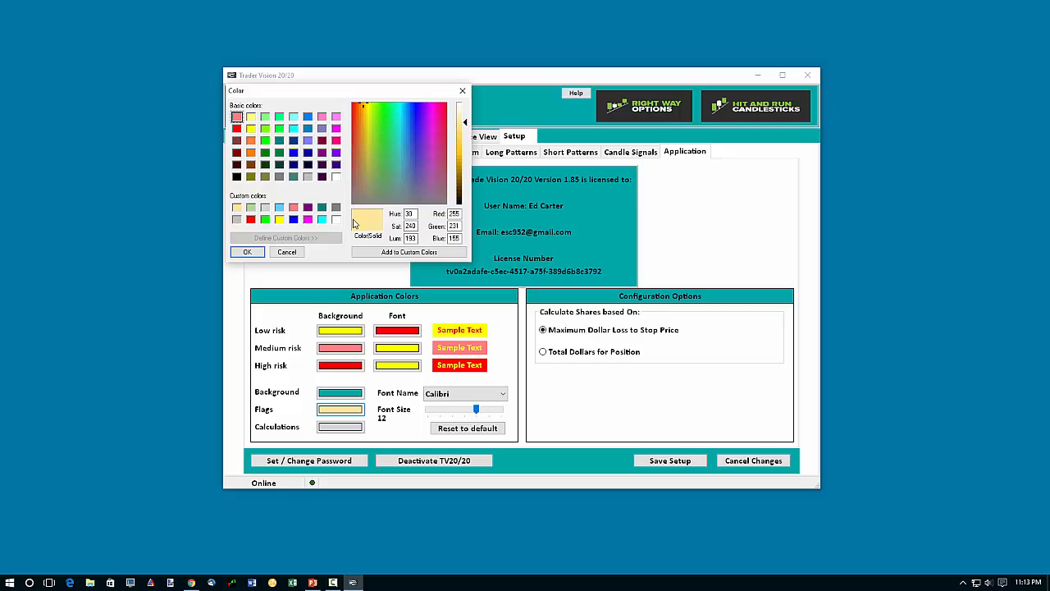
{"action": "left_click", "coordinate": [286, 252]}
{"action": "left_click", "coordinate": [354, 428]}
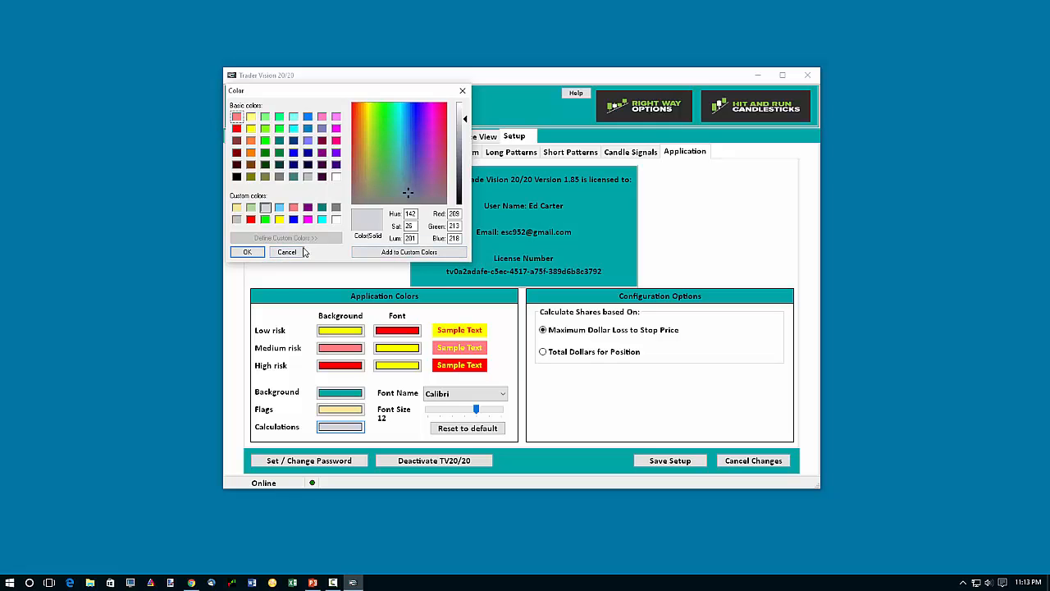
{"action": "left_click", "coordinate": [261, 253]}
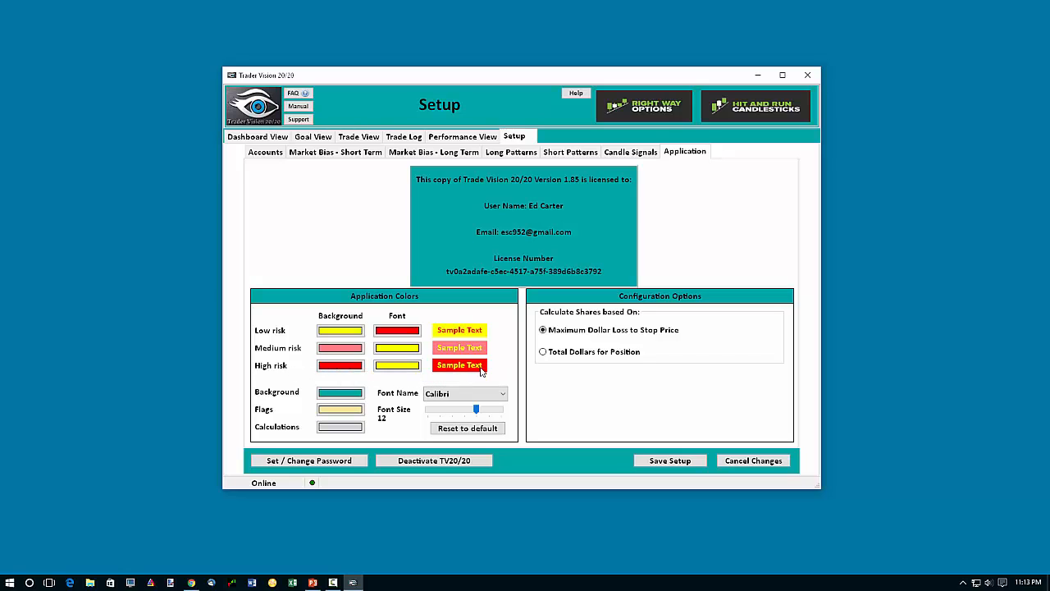
{"action": "left_click", "coordinate": [340, 365]}
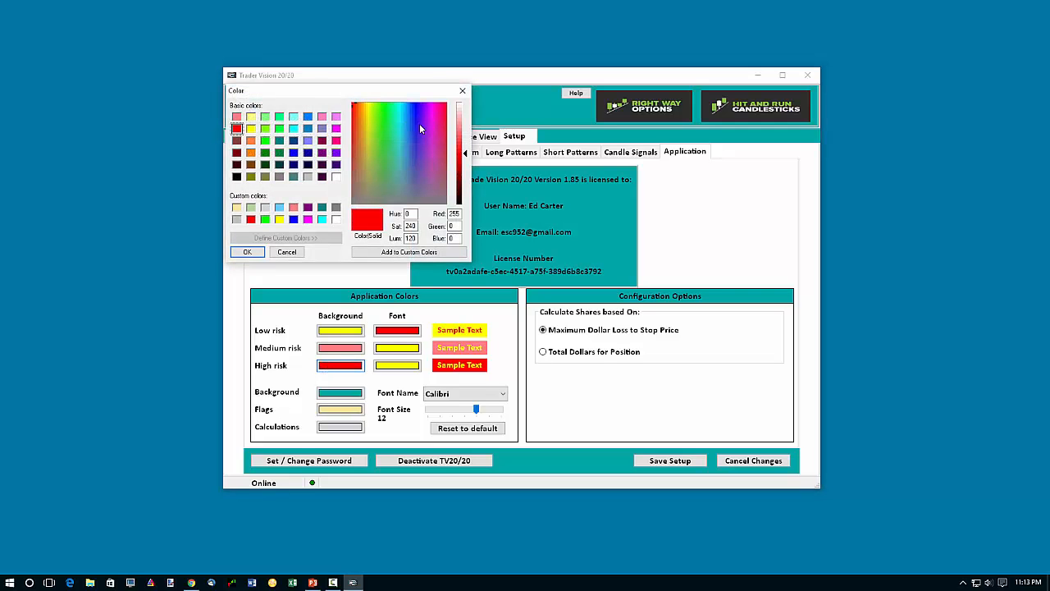
{"action": "left_click", "coordinate": [286, 252]}
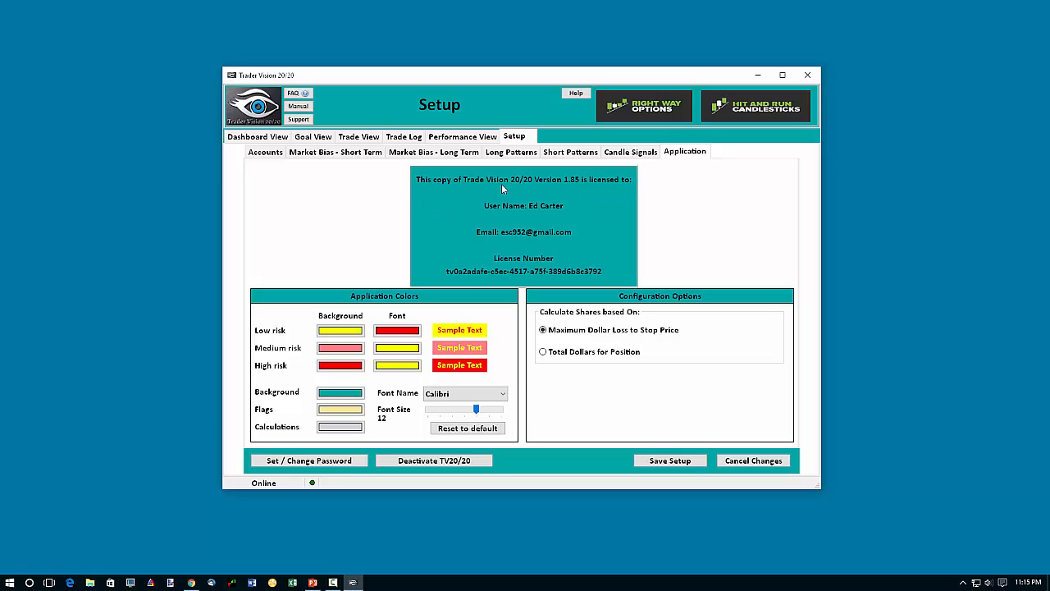
Change the application font to Castellar and reduce the font size to the minimum.
{"action": "left_click", "coordinate": [503, 393]}
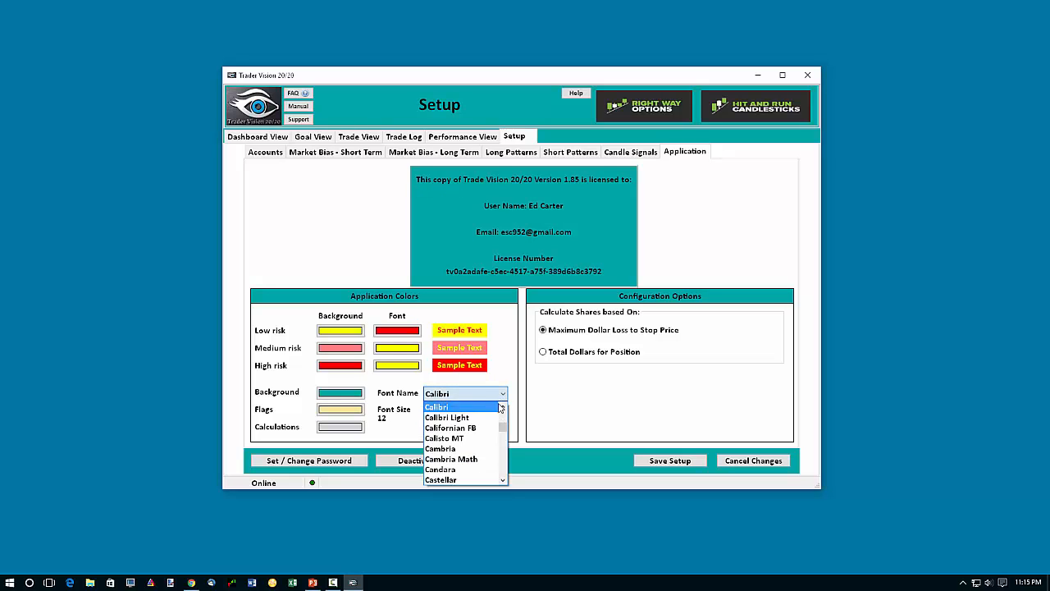
{"action": "left_click", "coordinate": [480, 480]}
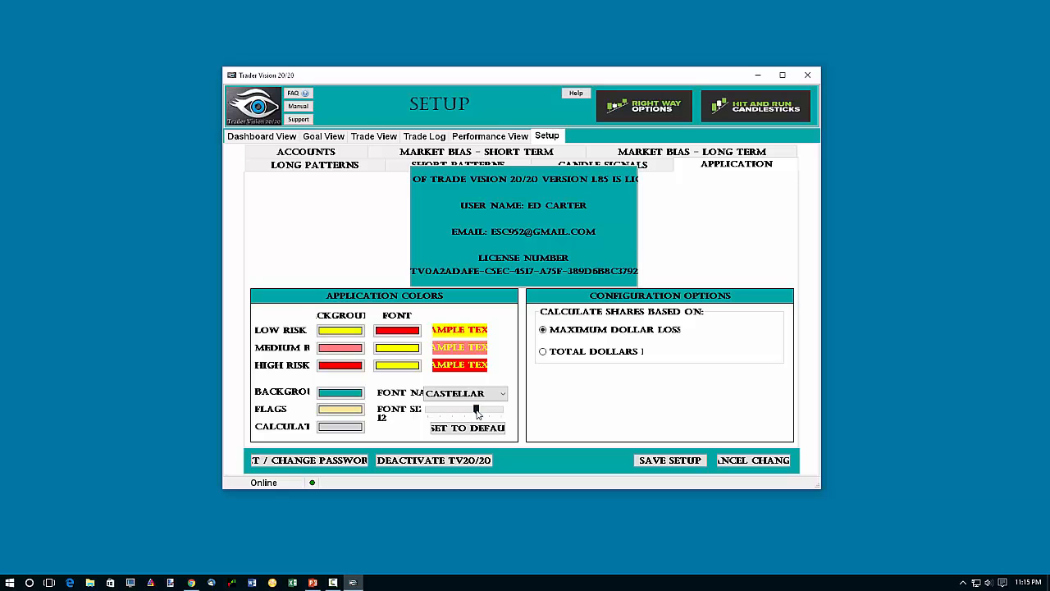
{"action": "left_click_drag", "start_coordinate": [476, 412], "coordinate": [398, 411]}
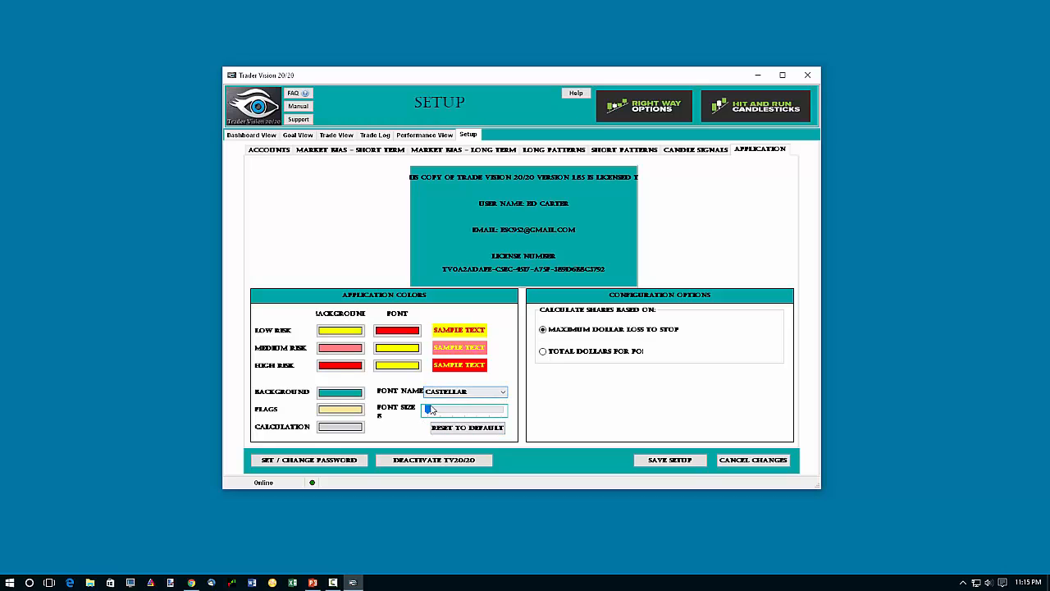
Set the application font to Calibri at size 12 and save the setup.
{"action": "left_click", "coordinate": [502, 393]}
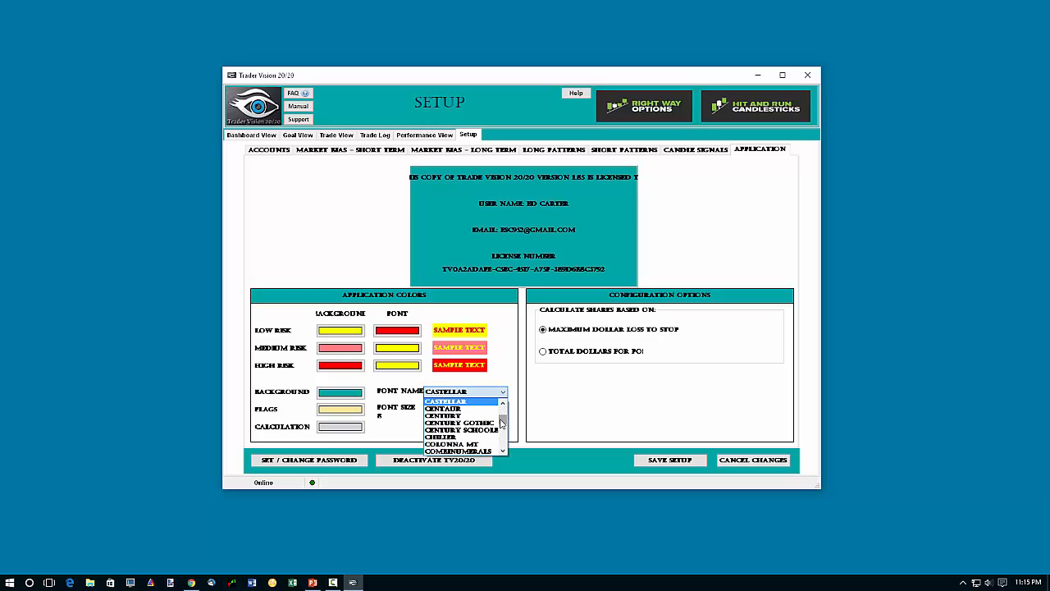
{"action": "scroll", "coordinate": [503, 421], "scroll_direction": "up", "scroll_amount": 5}
{"action": "scroll", "coordinate": [502, 421], "scroll_direction": "down", "scroll_amount": 2}
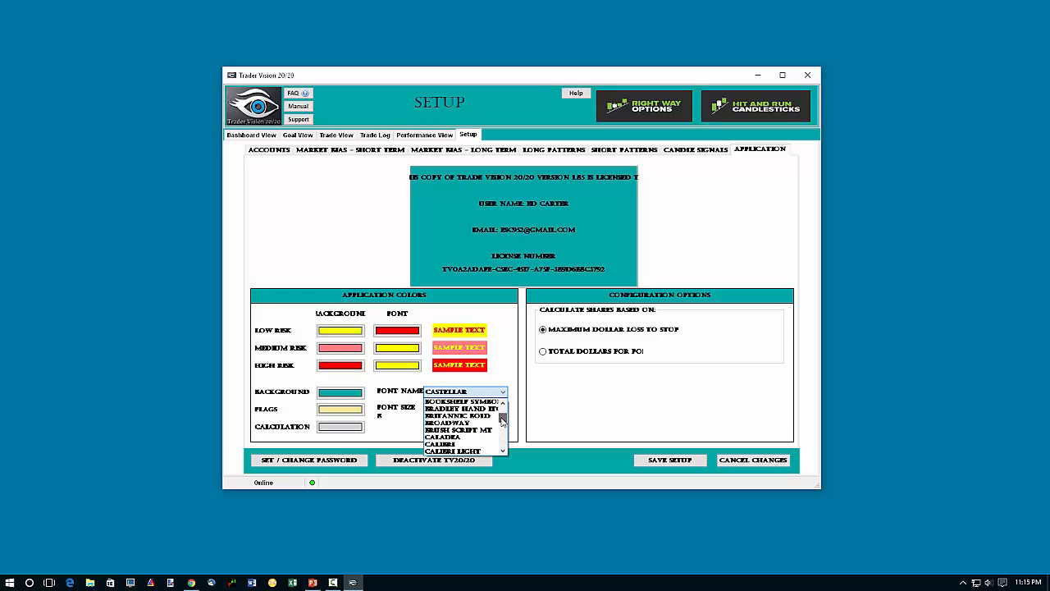
{"action": "left_click", "coordinate": [441, 444]}
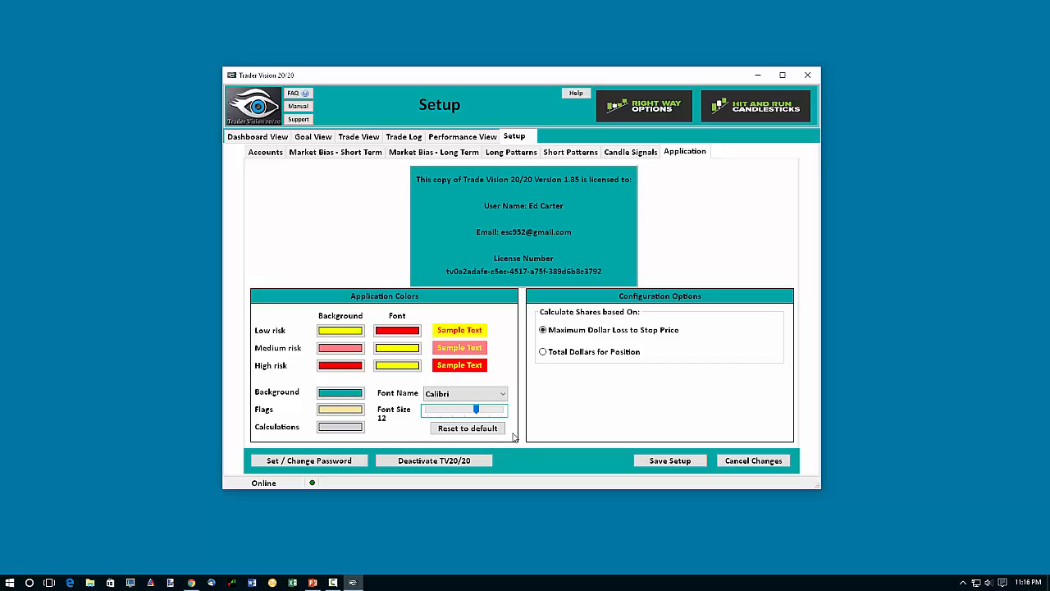
{"action": "left_click", "coordinate": [684, 462]}
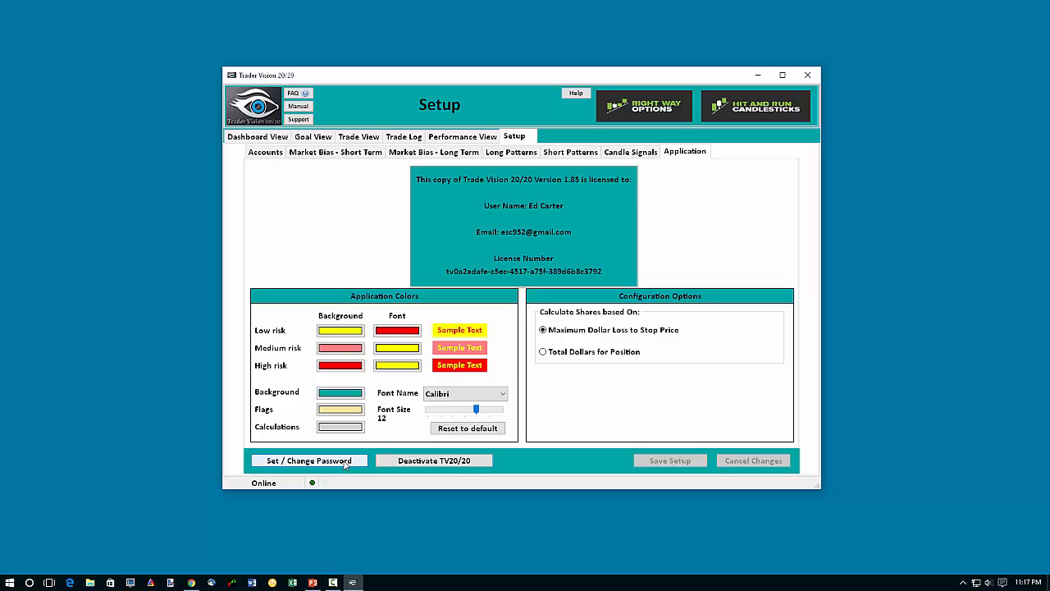
Open the application's password settings, go through the new-password and confirmation fields, and close them without setting a password.
{"action": "left_click", "coordinate": [353, 461]}
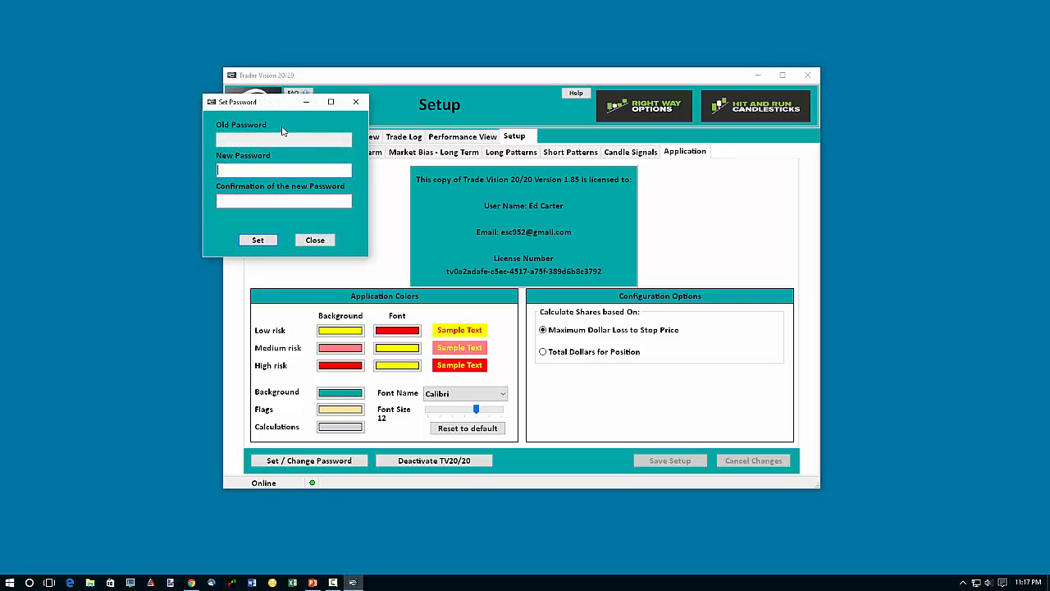
{"action": "mouse_move", "coordinate": [262, 107]}
{"action": "left_mouse_down"}
{"action": "mouse_move", "coordinate": [254, 119]}
{"action": "mouse_move", "coordinate": [272, 97]}
{"action": "left_mouse_up"}
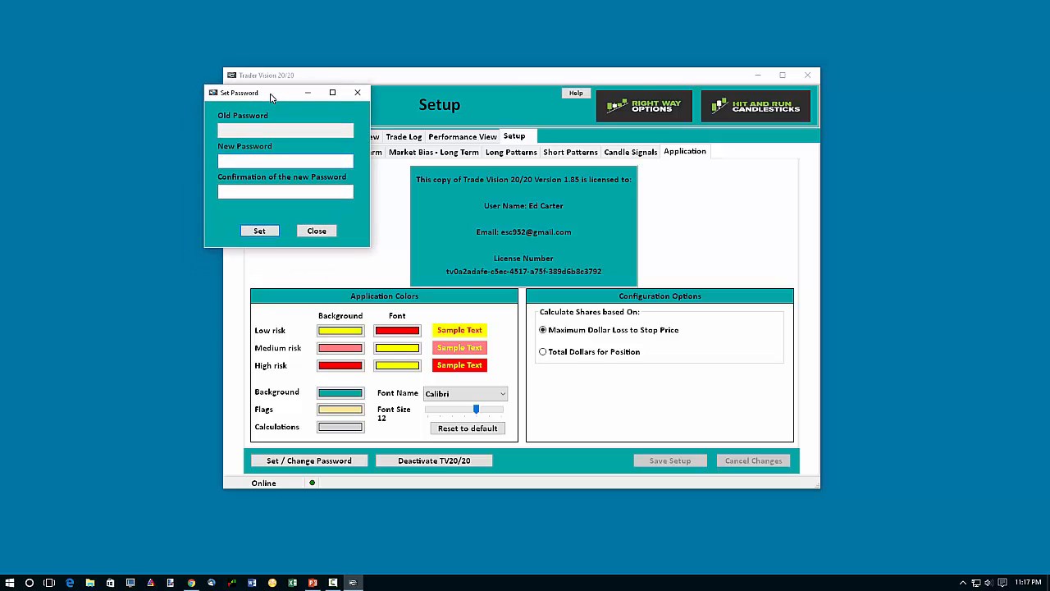
{"action": "left_click", "coordinate": [257, 191]}
{"action": "key", "text": "Tab"}
{"action": "key", "text": "shift+Tab"}
{"action": "left_click", "coordinate": [267, 237]}
{"action": "left_click", "coordinate": [291, 190]}
{"action": "left_click", "coordinate": [326, 233]}
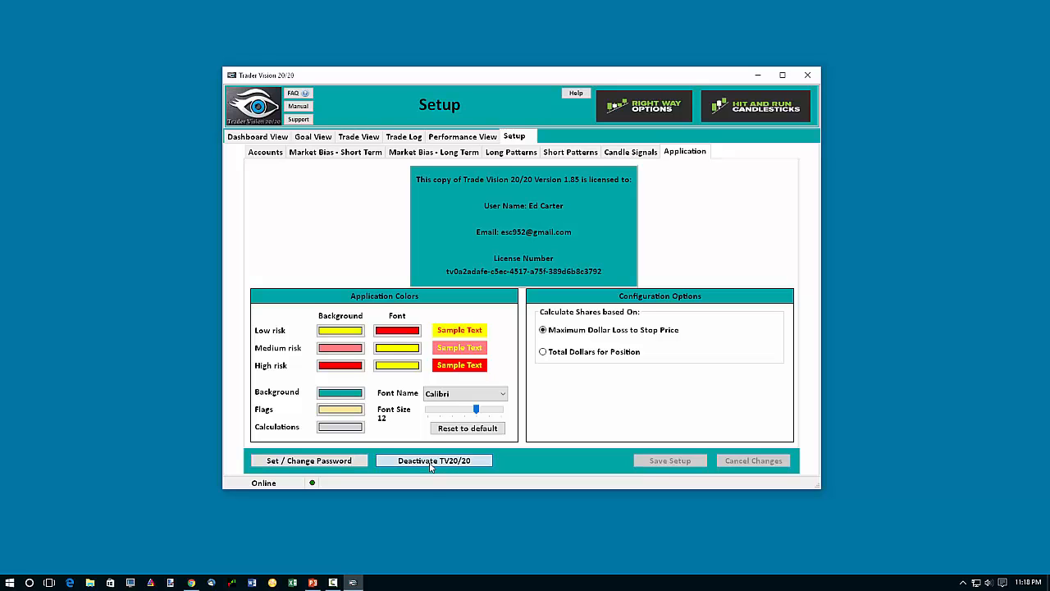
Start deactivating the application and decline the confirmation.
{"action": "left_click", "coordinate": [430, 462]}
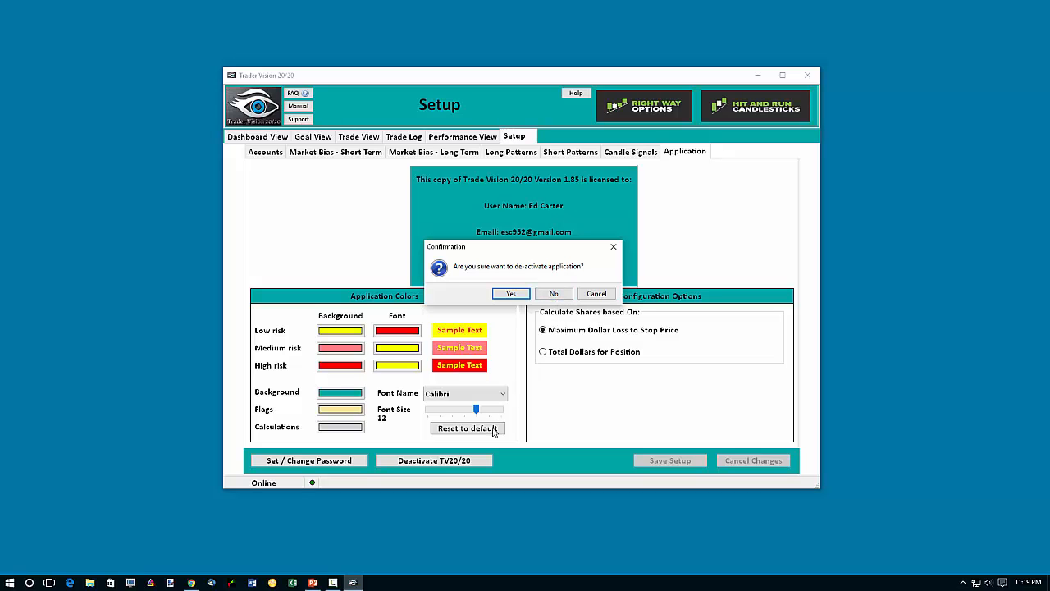
{"action": "left_click", "coordinate": [558, 296]}
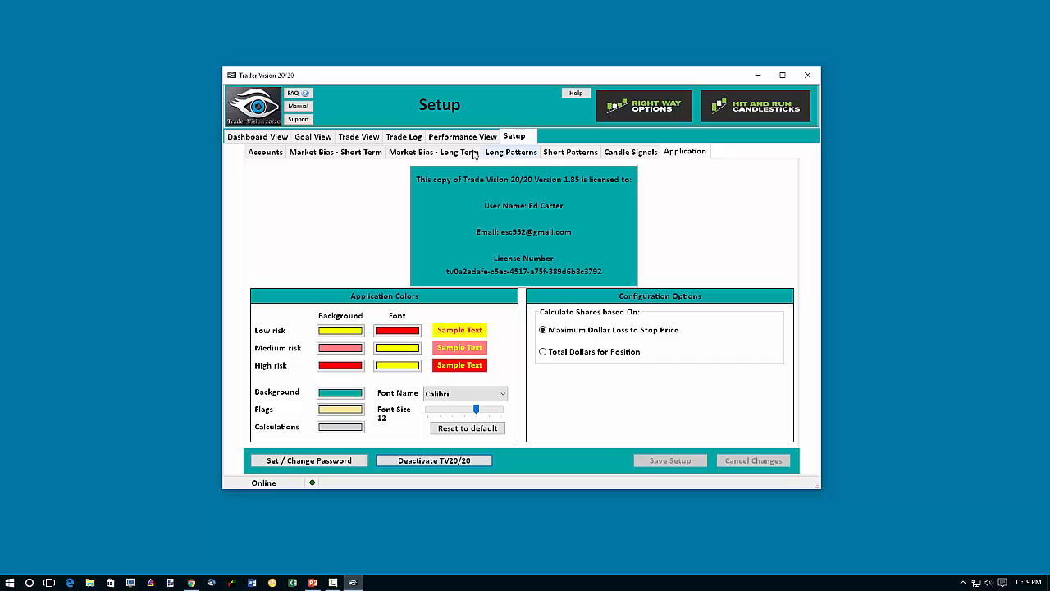
View the Trade Log's backup and restore options, select Full system restore, and cancel without running it.
{"action": "left_click", "coordinate": [405, 137]}
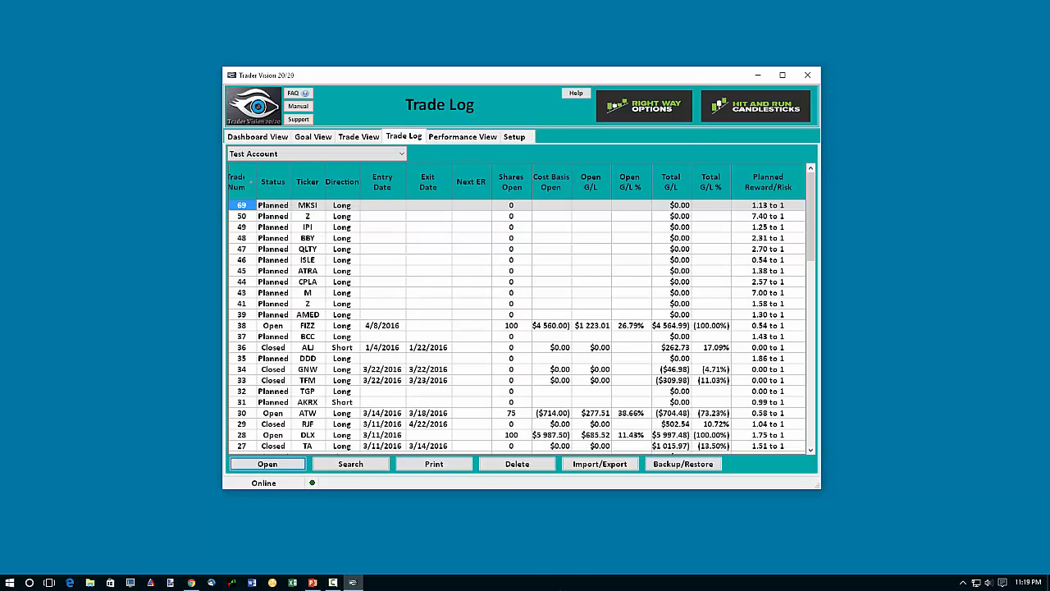
{"action": "left_click", "coordinate": [684, 464]}
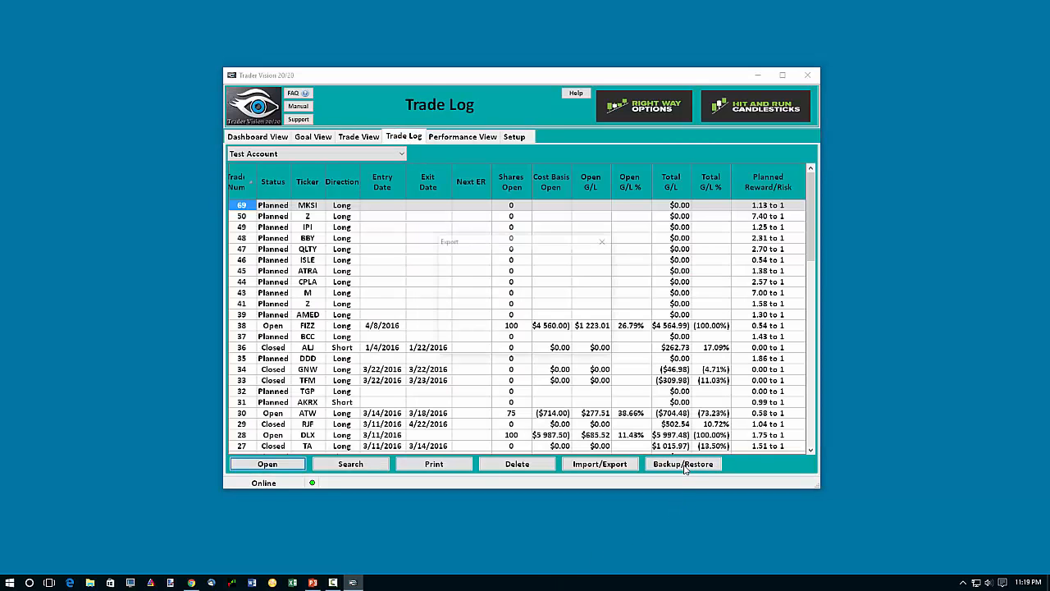
{"action": "left_click", "coordinate": [500, 315]}
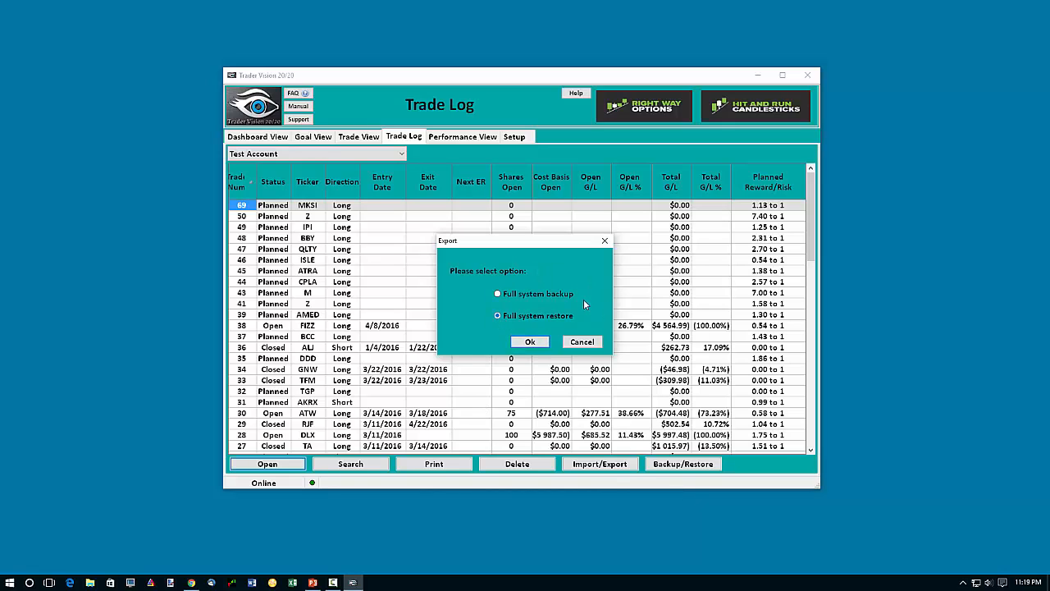
{"action": "left_click", "coordinate": [582, 341]}
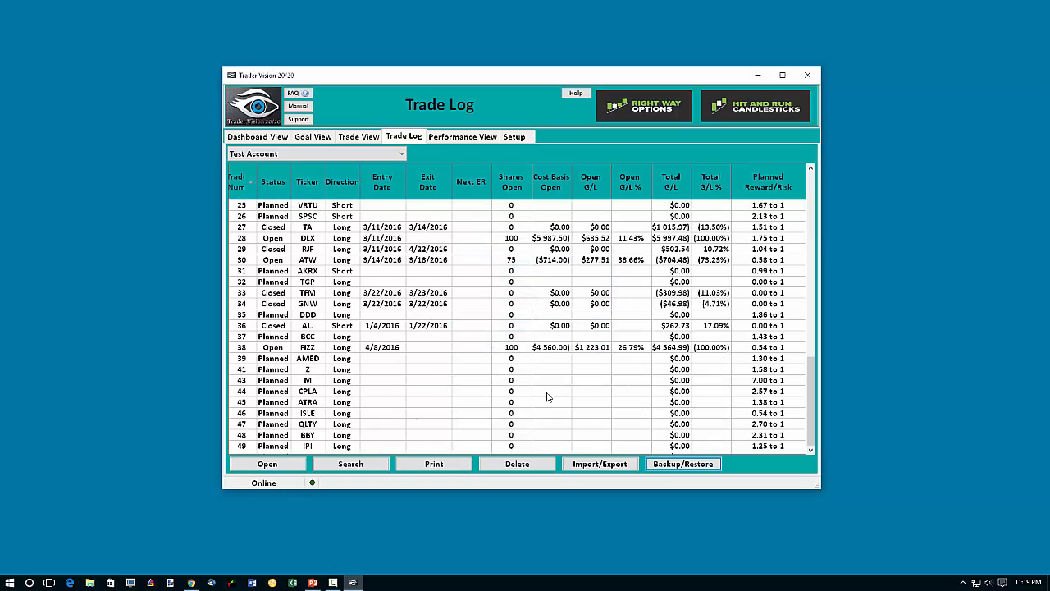
Create a new account named Setup 2 with an open balance of $100,000 and IWM as the comparison index ETF.
{"action": "left_click", "coordinate": [527, 136]}
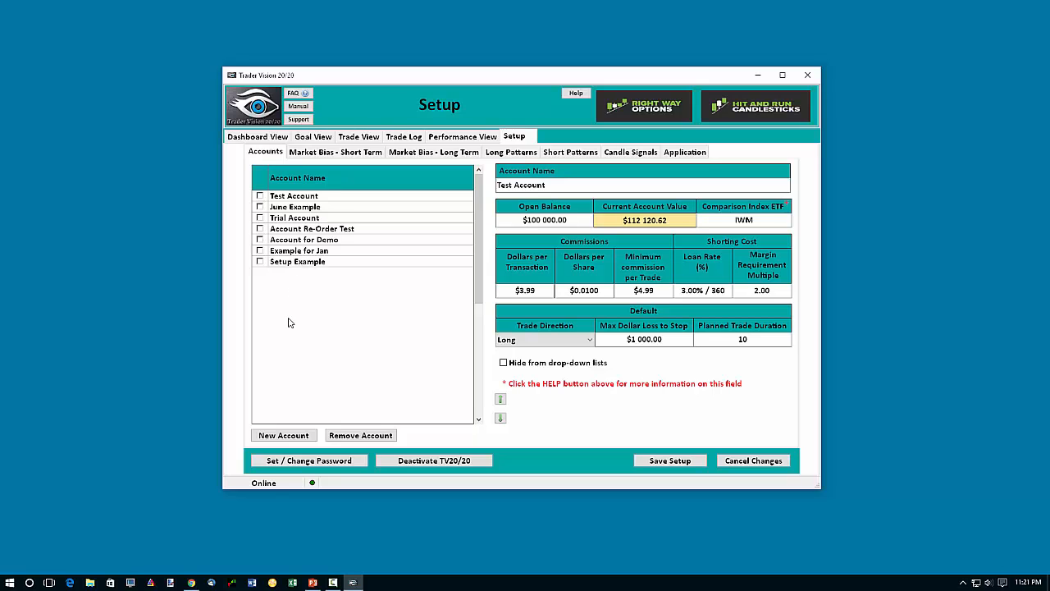
{"action": "left_click", "coordinate": [283, 440]}
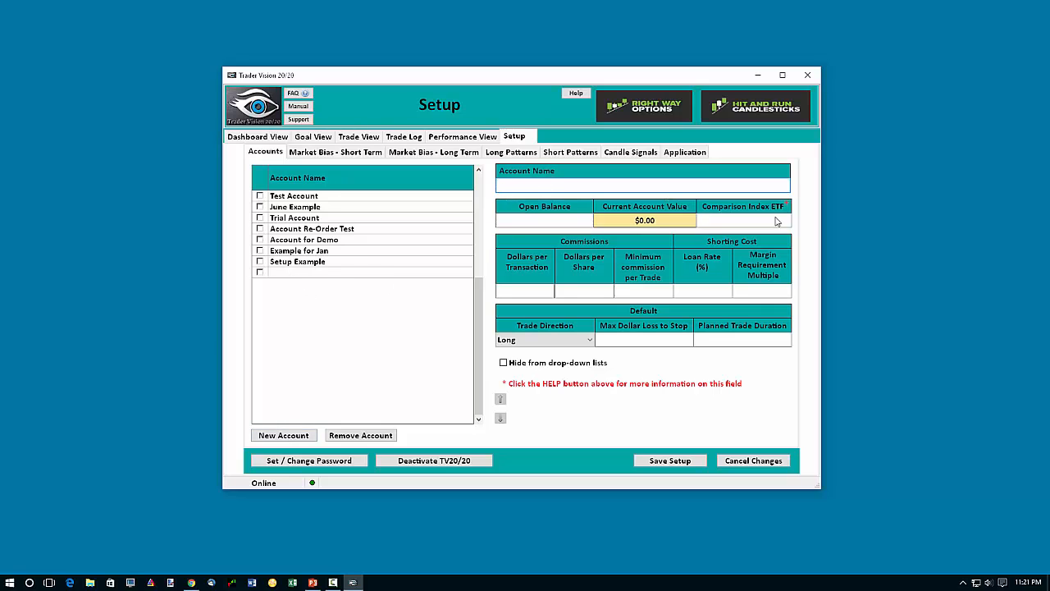
{"action": "type", "text": "Setup 2"}
{"action": "key", "text": "Tab"}
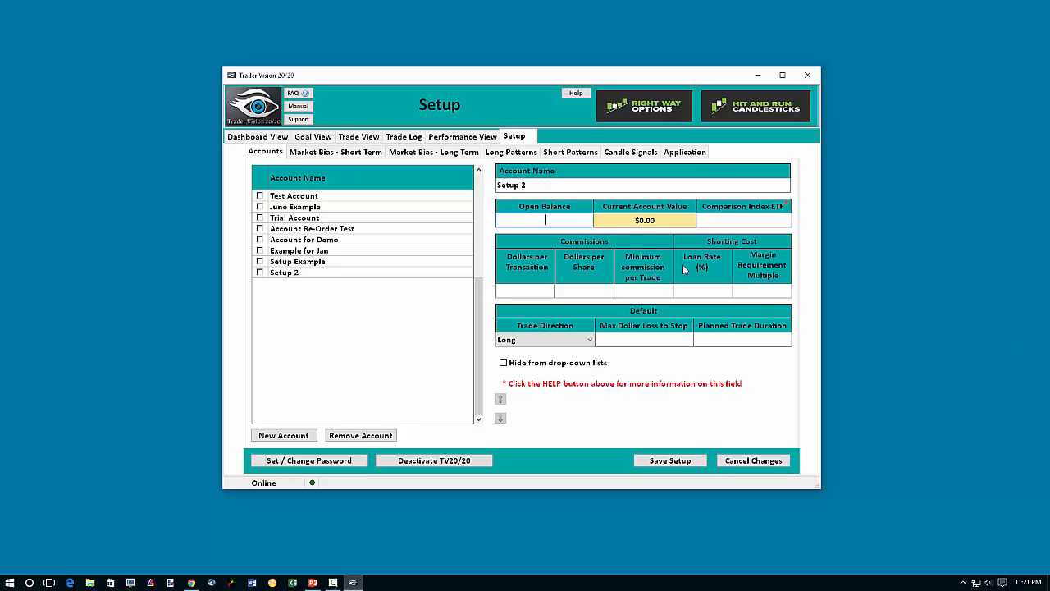
{"action": "type", "text": "100000"}
{"action": "key", "text": "Tab"}
{"action": "type", "text": "IWM"}
Set the Setup 2 account's commissions to $4.99 per transaction, $0.005 per share and a $7.99 minimum per trade.
{"action": "left_click", "coordinate": [524, 293]}
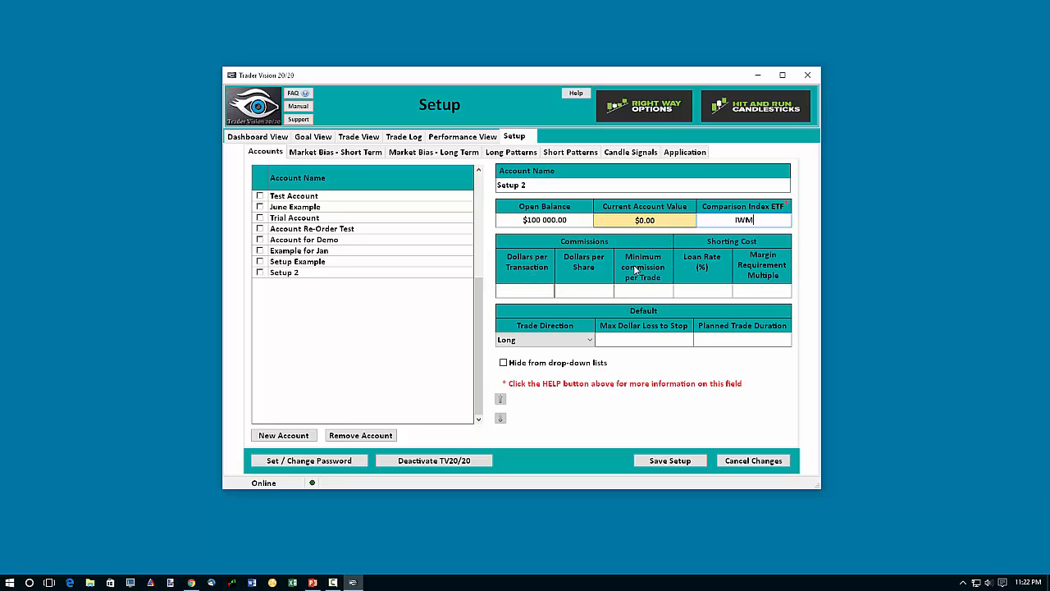
{"action": "left_click", "coordinate": [526, 289]}
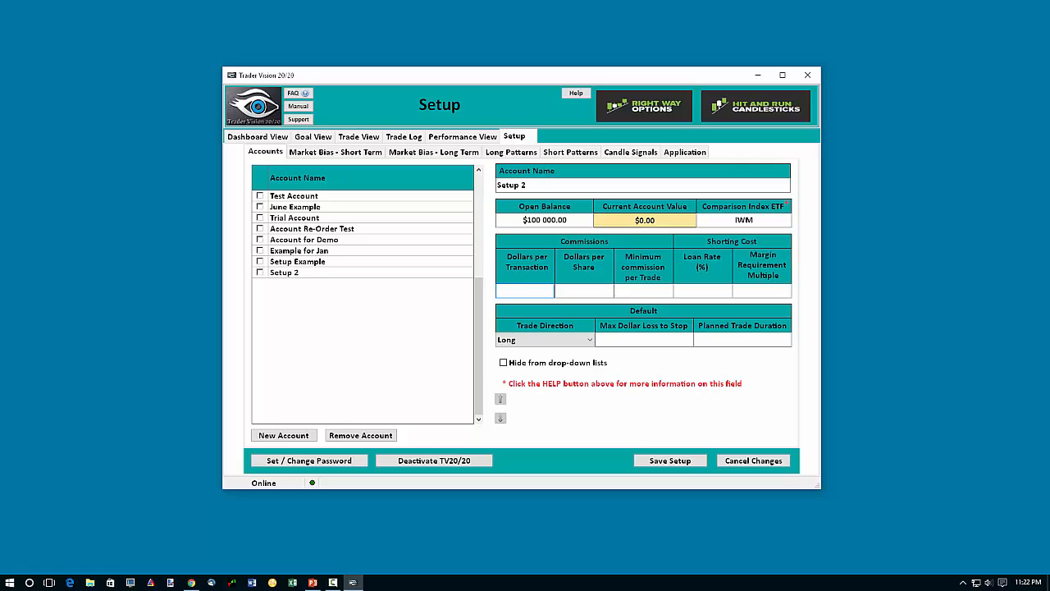
{"action": "type", "text": "4.99"}
{"action": "key", "text": "Tab"}
{"action": "type", "text": "0.005"}
{"action": "key", "text": "Tab"}
{"action": "type", "text": "7.99"}
{"action": "key", "text": "Tab"}
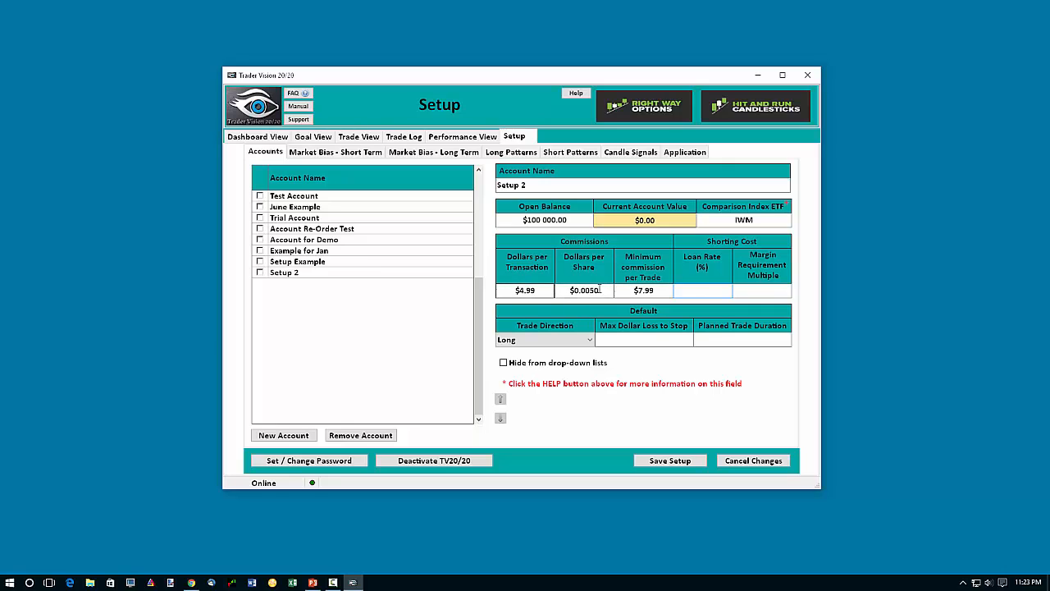
Clear the Setup 2 account's per-transaction commission and set $0.01 per share with a $5.99 minimum per trade.
{"action": "left_click", "coordinate": [548, 293]}
{"action": "key", "text": "BackSpace"}
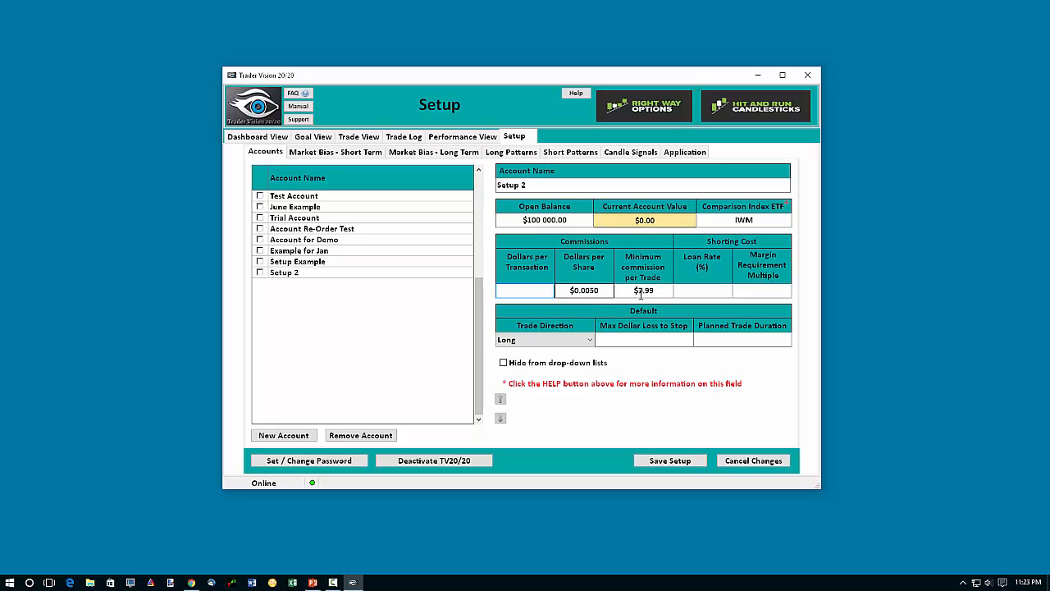
{"action": "left_click", "coordinate": [641, 292]}
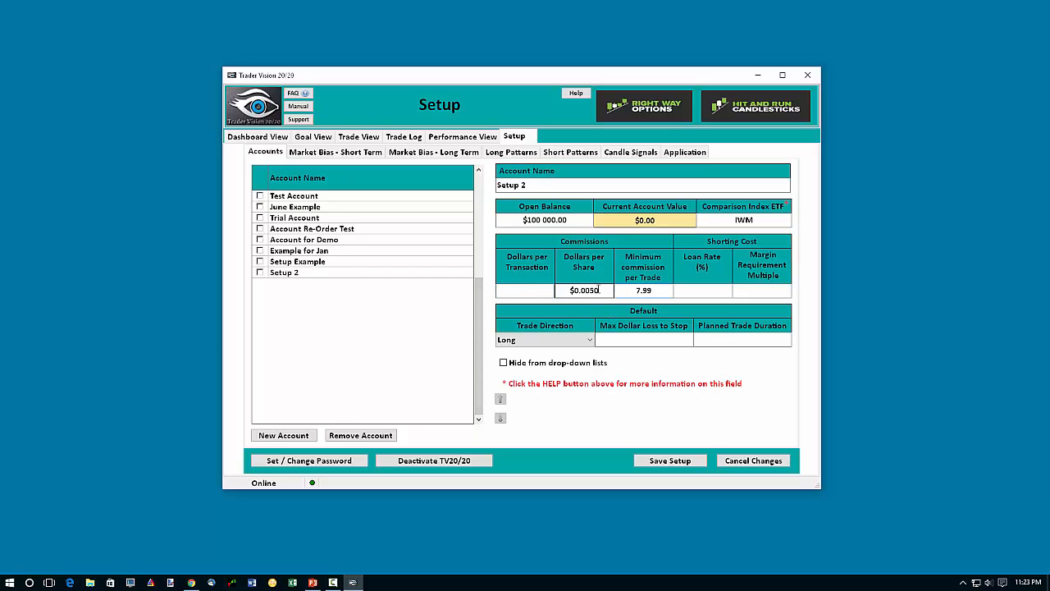
{"action": "left_click", "coordinate": [584, 290]}
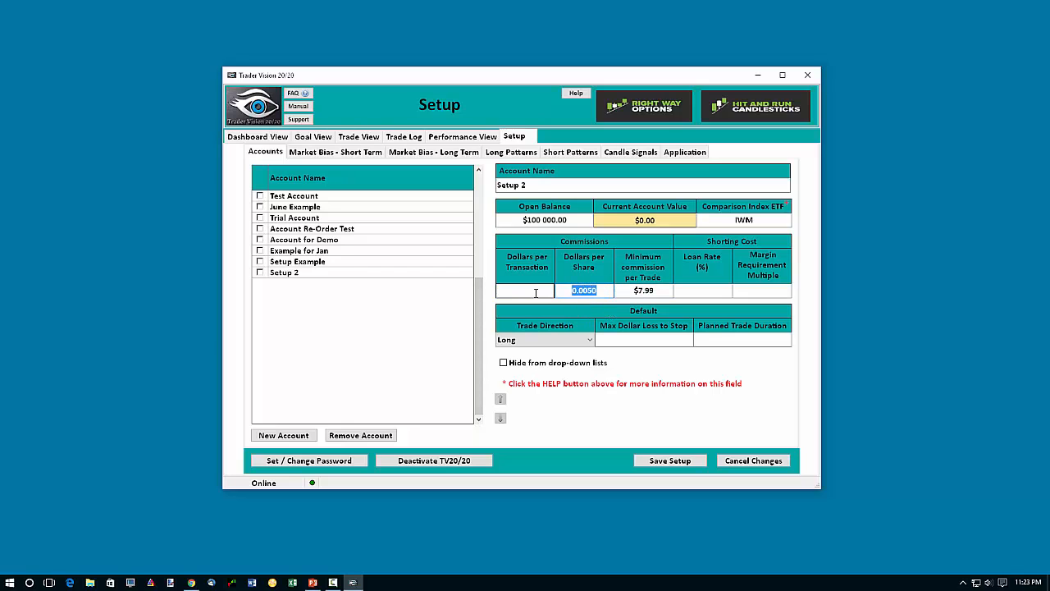
{"action": "type", "text": "0.01"}
{"action": "left_click", "coordinate": [656, 292]}
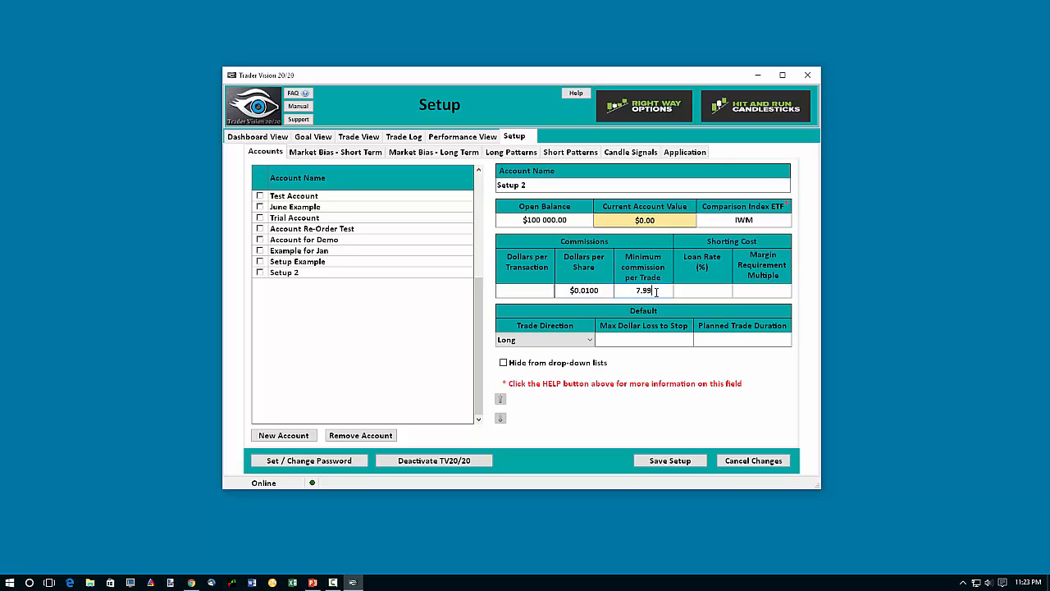
{"action": "left_click_drag", "start_coordinate": [637, 289], "coordinate": [675, 289]}
{"action": "type", "text": "5.99"}
Set the Setup 2 account's shorting cost to a 2% loan rate and a margin requirement multiple of 2.
{"action": "key", "text": "Tab"}
{"action": "type", "text": "2"}
{"action": "key", "text": "Tab"}
{"action": "type", "text": "2"}
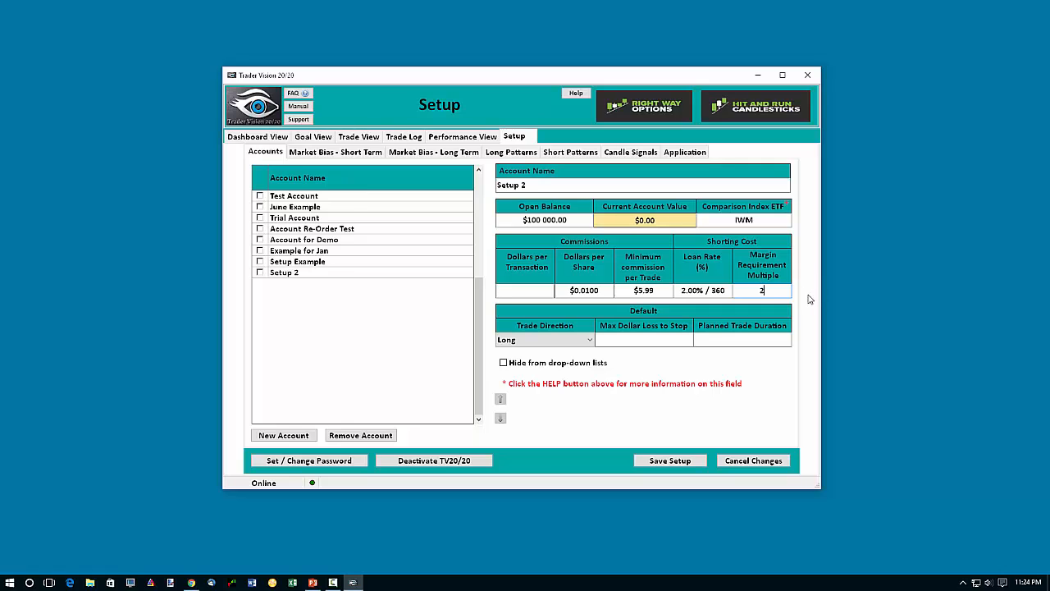
{"action": "left_click", "coordinate": [622, 342]}
Switch the Setup 2 account's default trade direction to Short and back to Long.
{"action": "left_click", "coordinate": [565, 340]}
{"action": "left_click", "coordinate": [574, 351]}
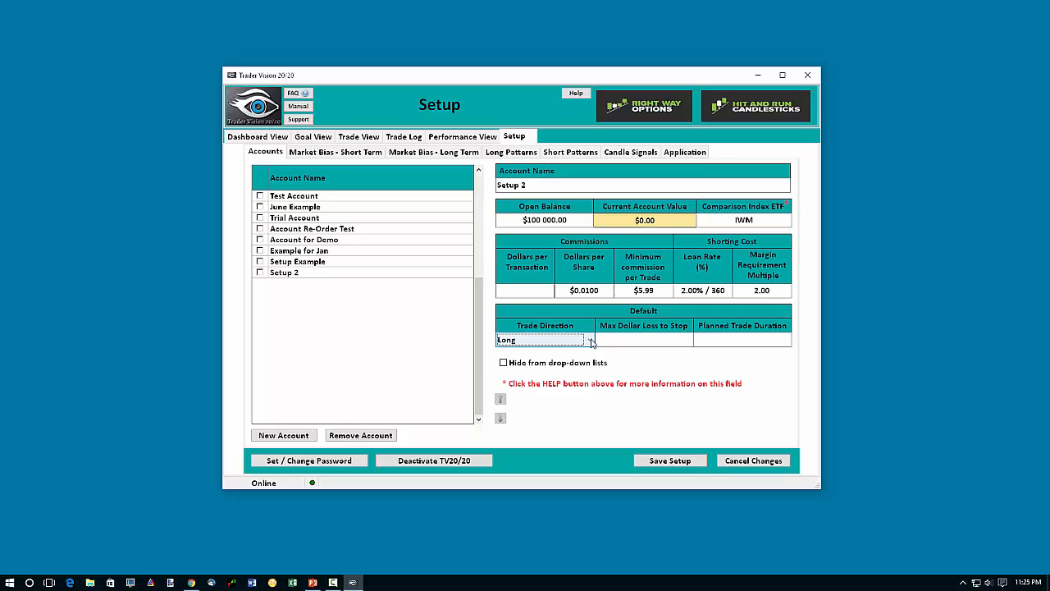
{"action": "left_click", "coordinate": [590, 342]}
{"action": "left_click", "coordinate": [574, 366]}
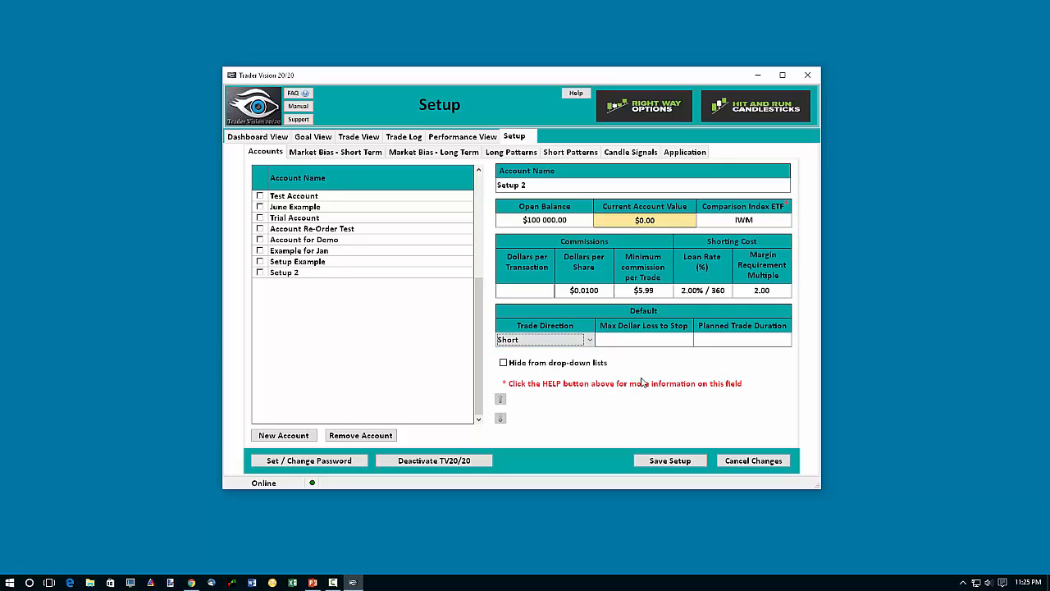
{"action": "left_click", "coordinate": [588, 340]}
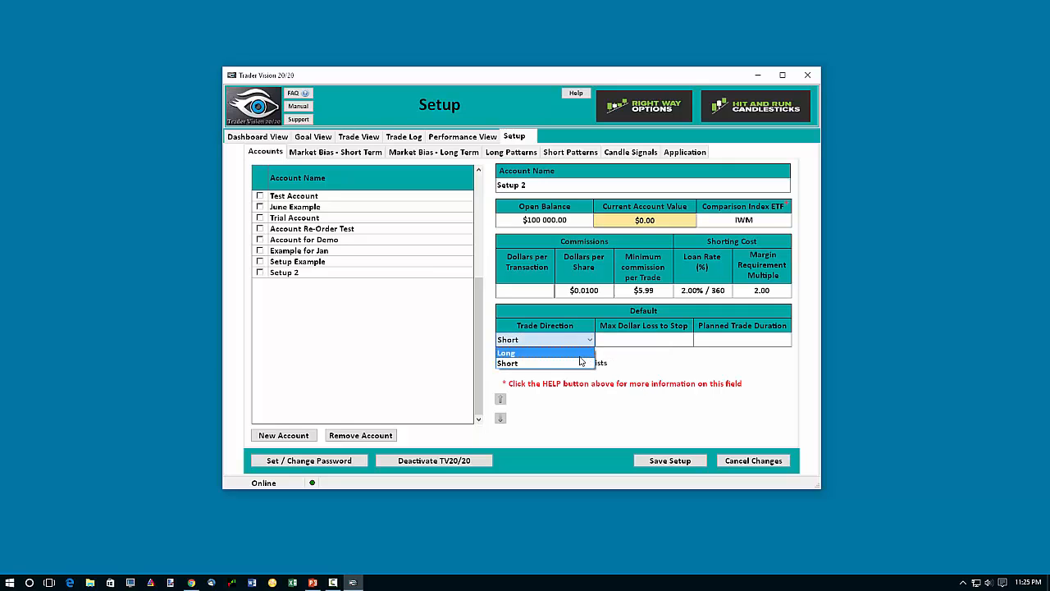
{"action": "left_click", "coordinate": [580, 354]}
Set the Setup 2 account's default max dollar loss to stop to $250 and its planned trade duration to 360.
{"action": "left_click", "coordinate": [661, 340]}
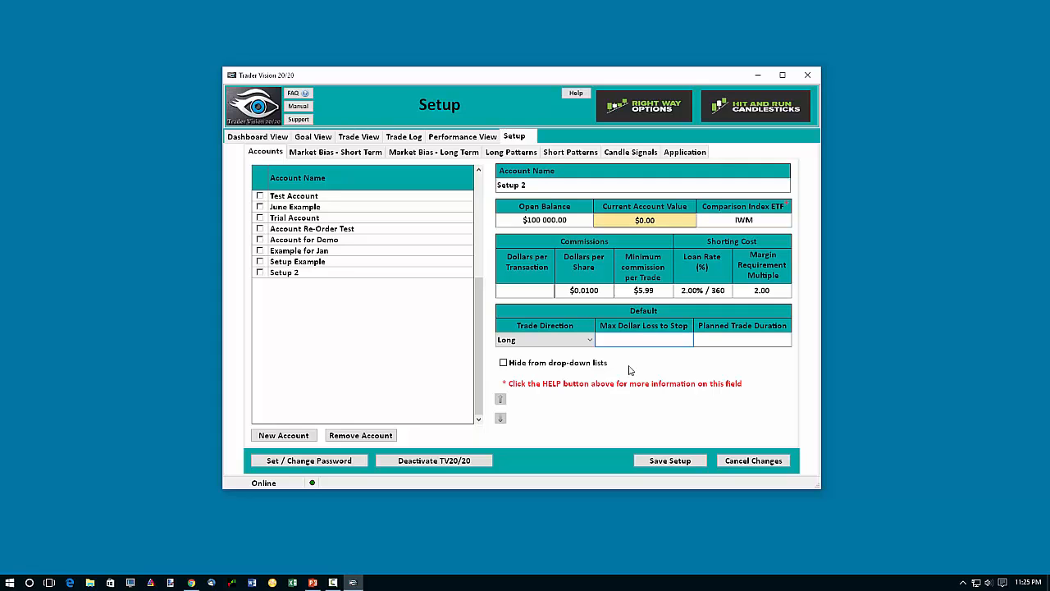
{"action": "type", "text": "250"}
{"action": "key", "text": "Tab"}
{"action": "type", "text": "360"}
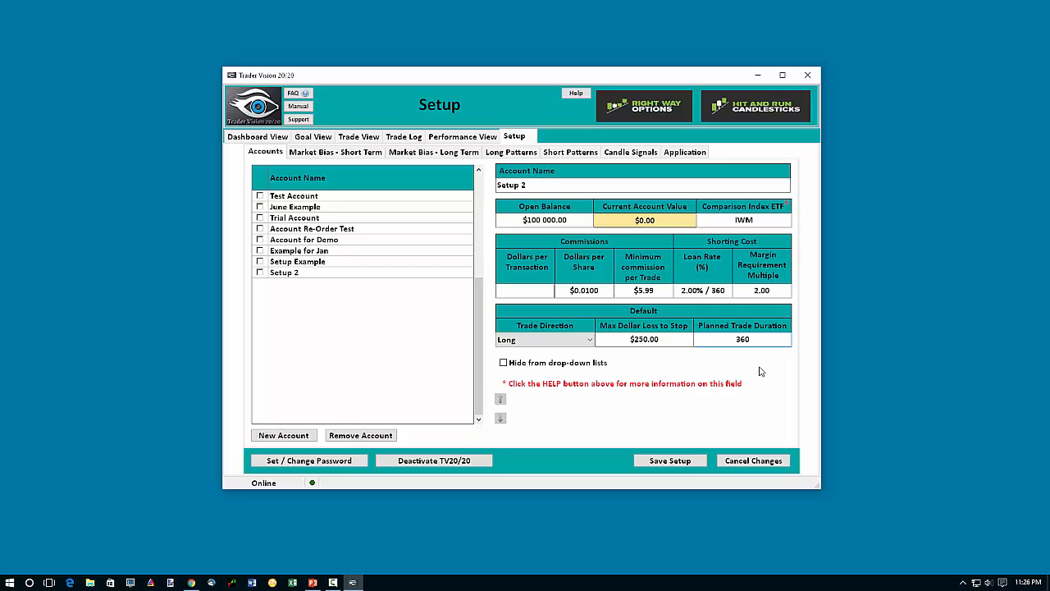
Try a planned trade duration of 30 for Setup 2, and replace it with 10.
{"action": "left_click", "coordinate": [666, 343]}
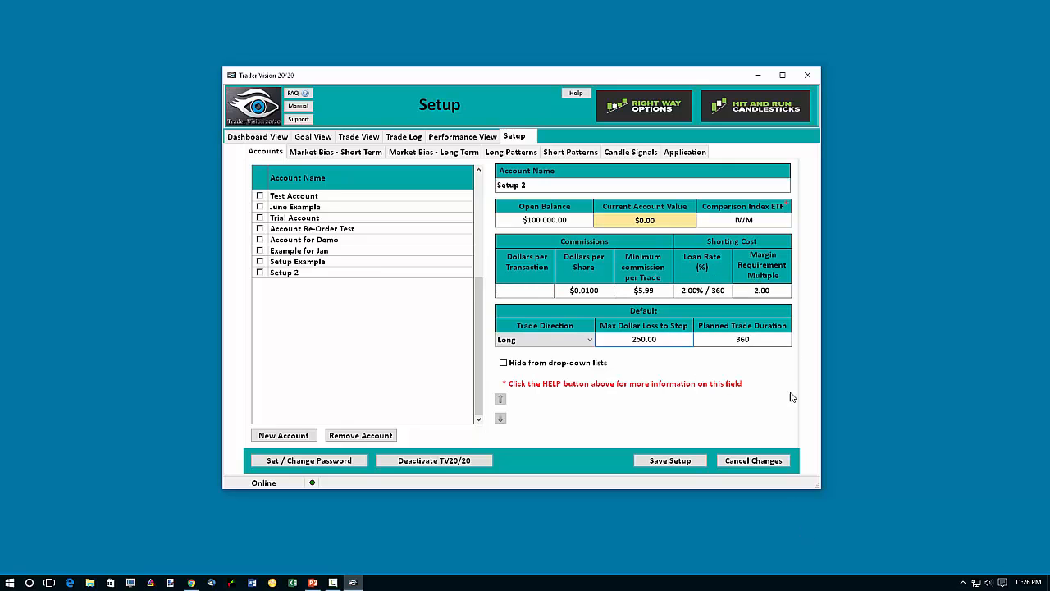
{"action": "double_click", "coordinate": [743, 338]}
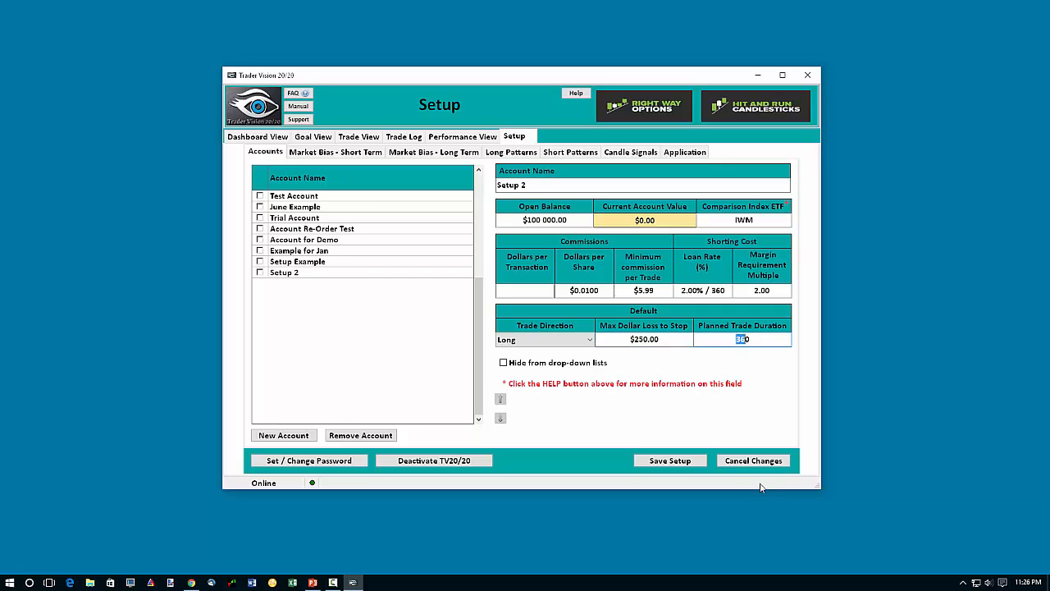
{"action": "type", "text": "30"}
{"action": "left_click", "coordinate": [686, 290]}
{"action": "double_click", "coordinate": [717, 336]}
{"action": "type", "text": "1"}
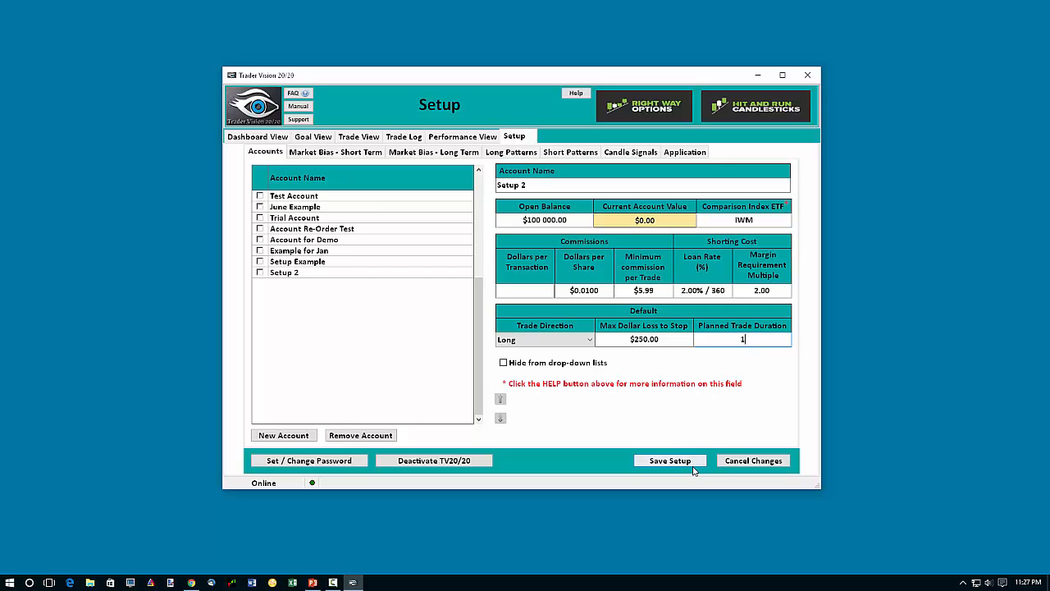
{"action": "type", "text": "0"}
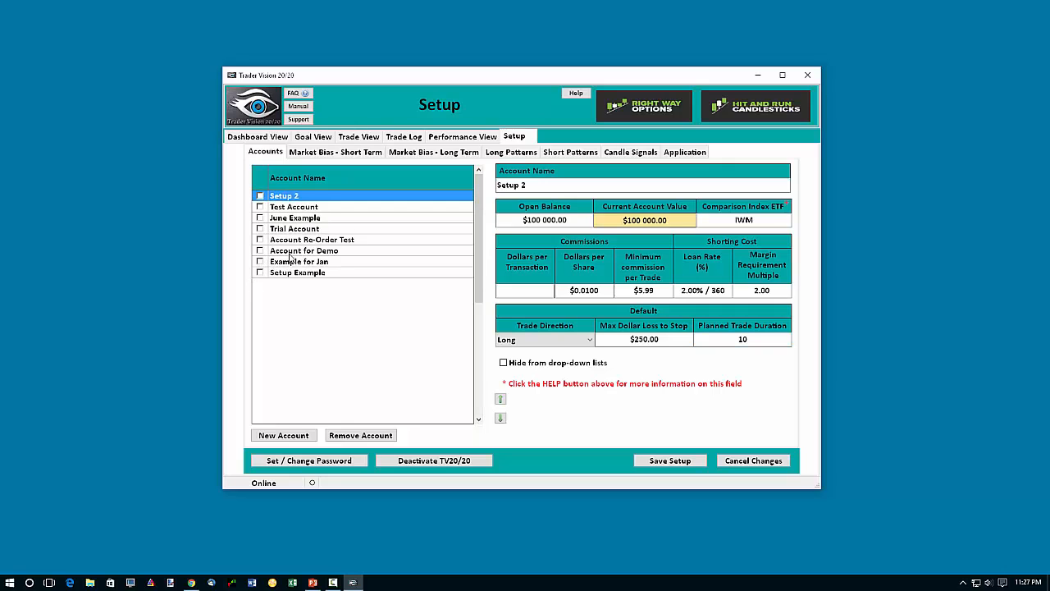
Hide Account for Demo from the drop-down lists, save the change, and check the account choices in Trade View.
{"action": "left_click", "coordinate": [290, 253]}
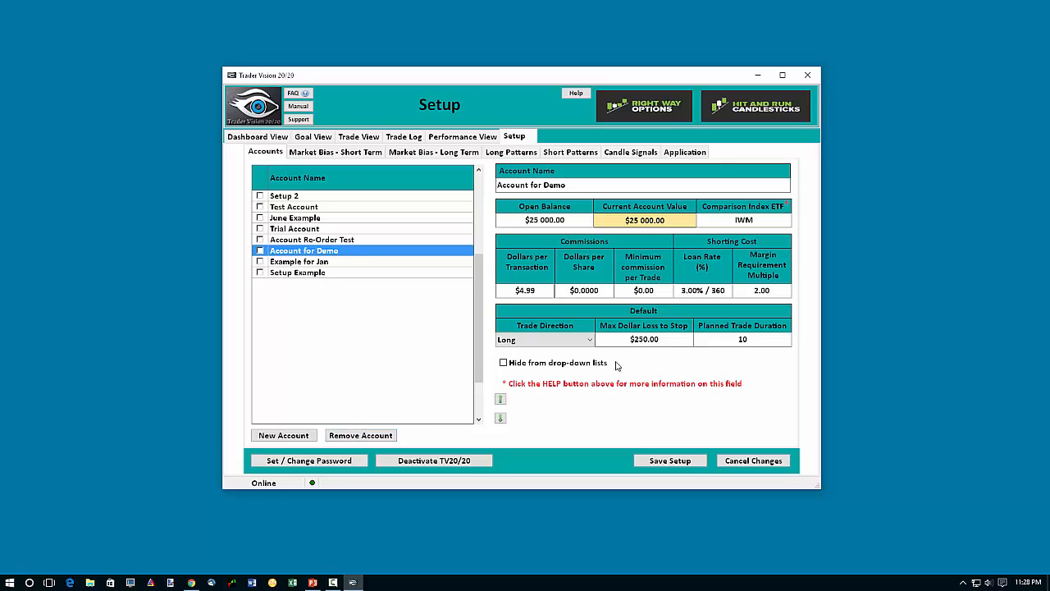
{"action": "left_click", "coordinate": [504, 363]}
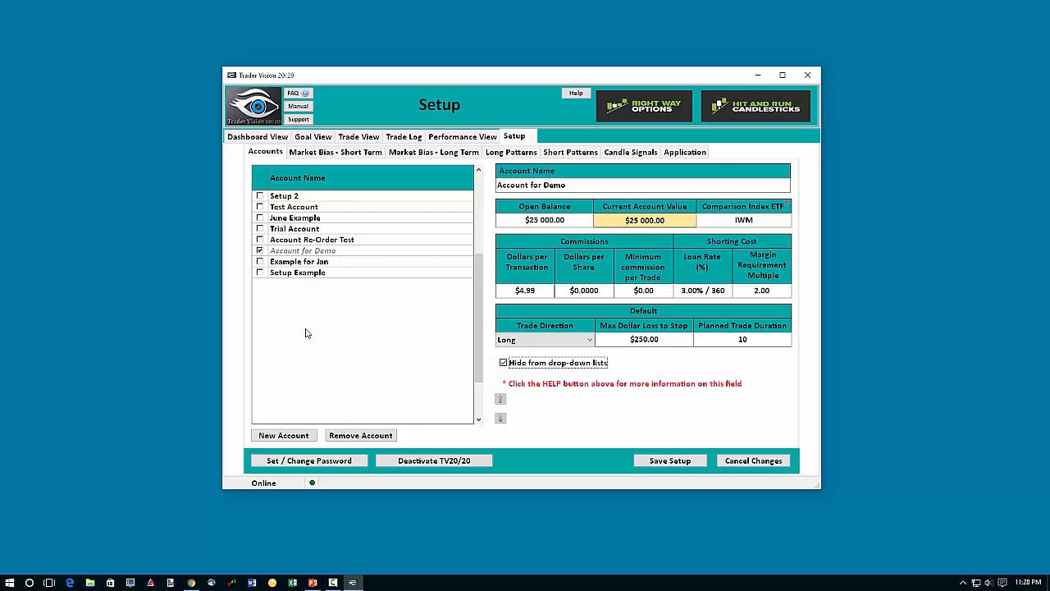
{"action": "left_click", "coordinate": [371, 139]}
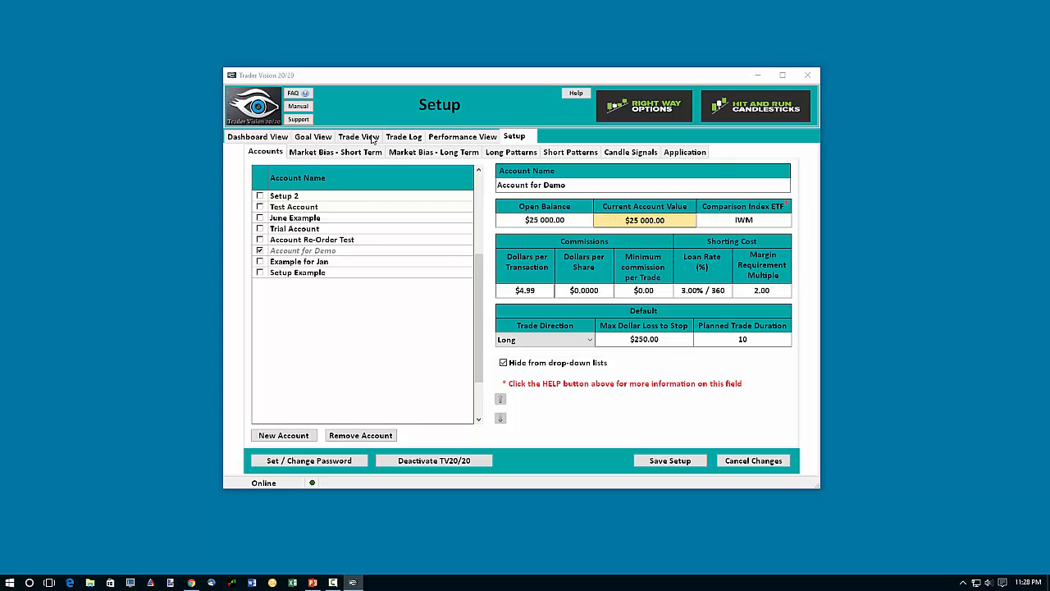
{"action": "left_click", "coordinate": [509, 294]}
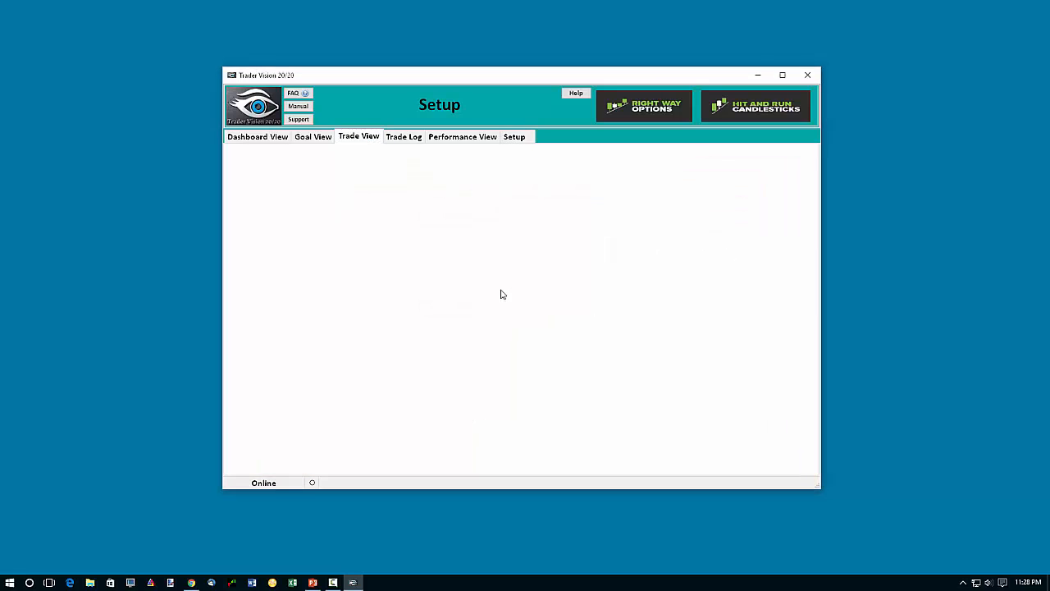
{"action": "left_click", "coordinate": [511, 187]}
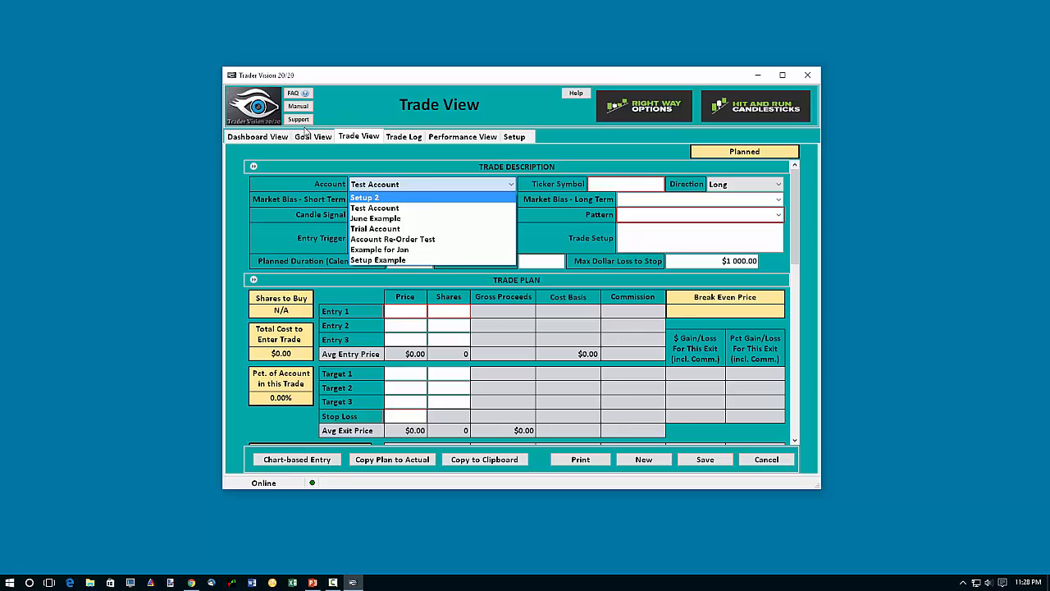
Return to the account setup, unhide and save Account for Demo, and check the Trade View account choices.
{"action": "left_click", "coordinate": [516, 138]}
{"action": "left_click", "coordinate": [515, 137]}
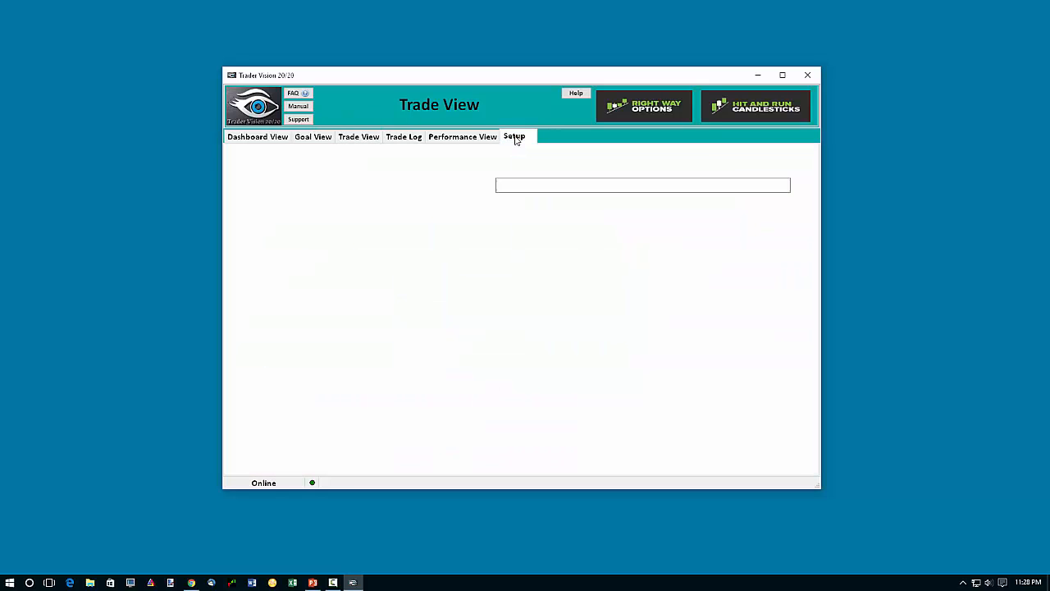
{"action": "left_click", "coordinate": [297, 251]}
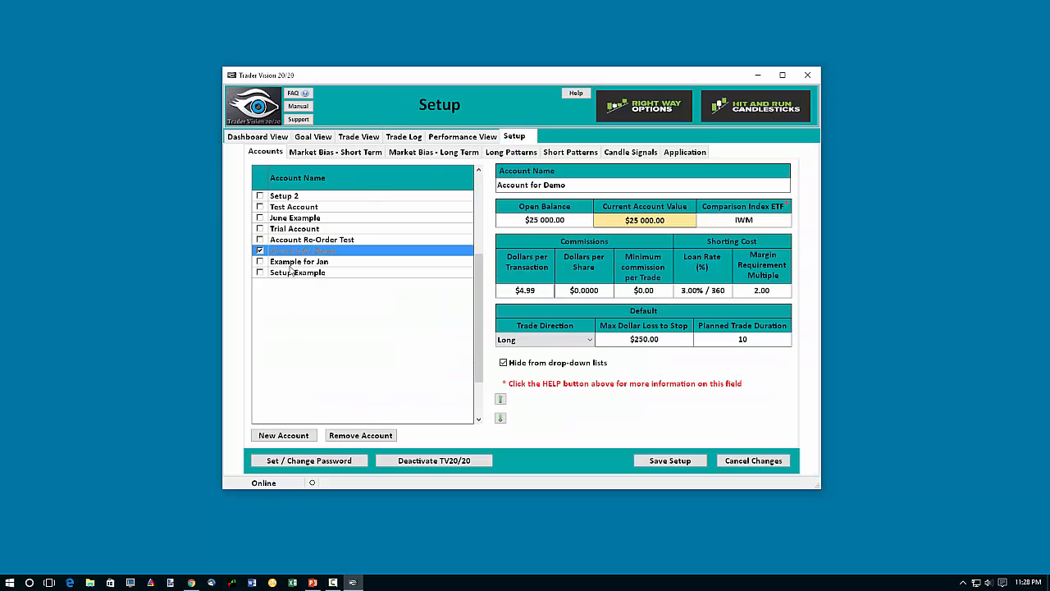
{"action": "left_click", "coordinate": [504, 363]}
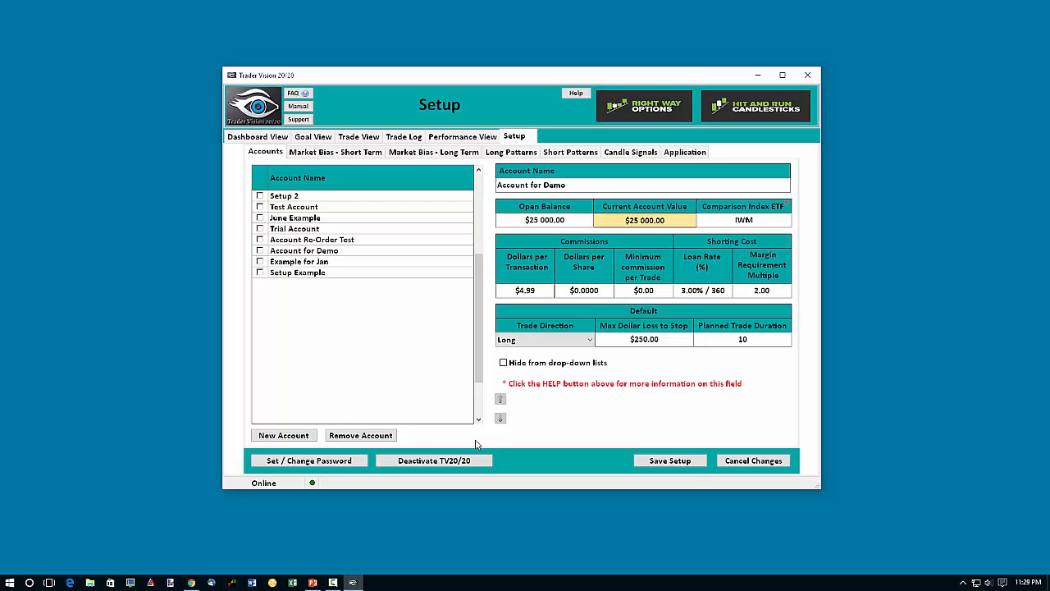
{"action": "left_click", "coordinate": [670, 460]}
{"action": "left_click", "coordinate": [361, 138]}
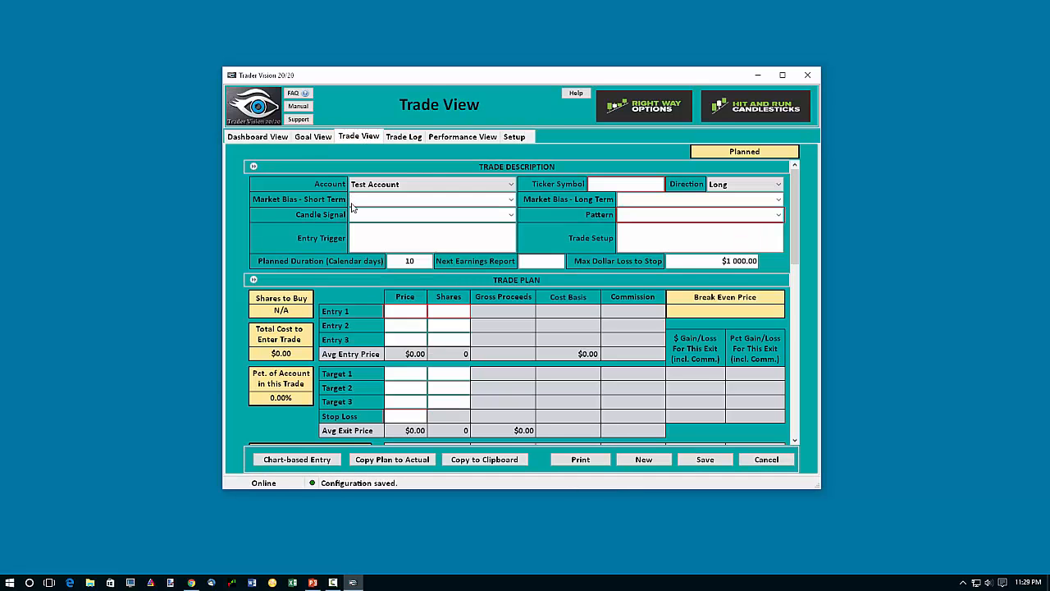
{"action": "left_click", "coordinate": [485, 186]}
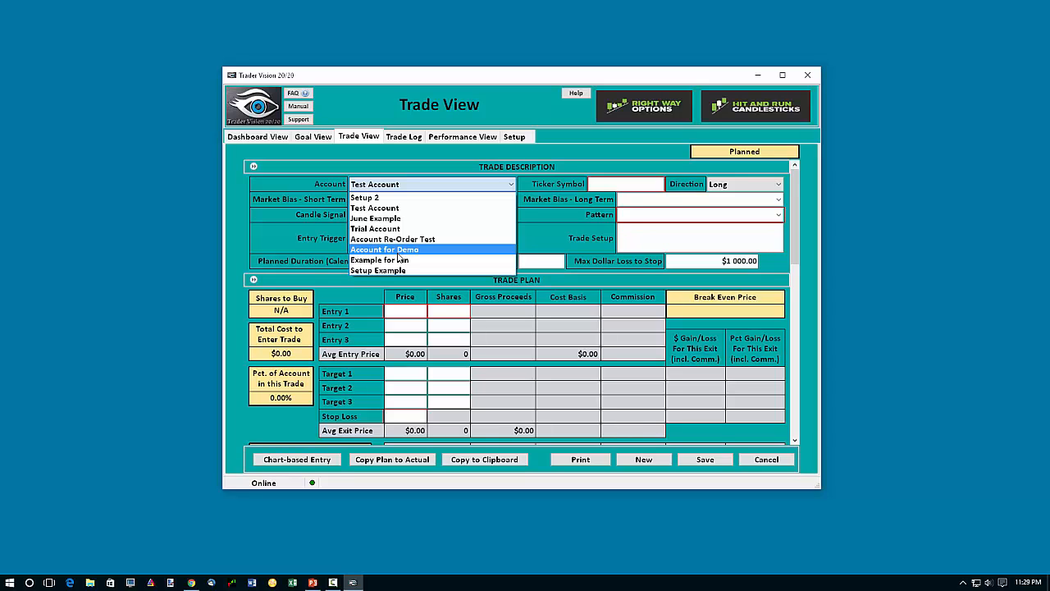
Return to the account setup and move Setup 2 to the end of the account list.
{"action": "left_click", "coordinate": [514, 136]}
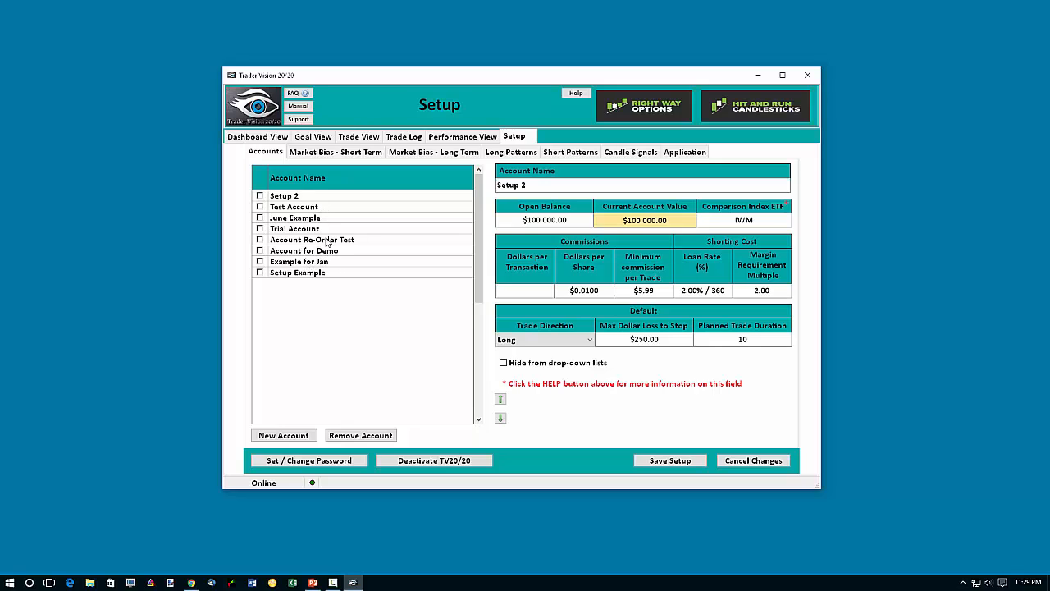
{"action": "left_click", "coordinate": [311, 198]}
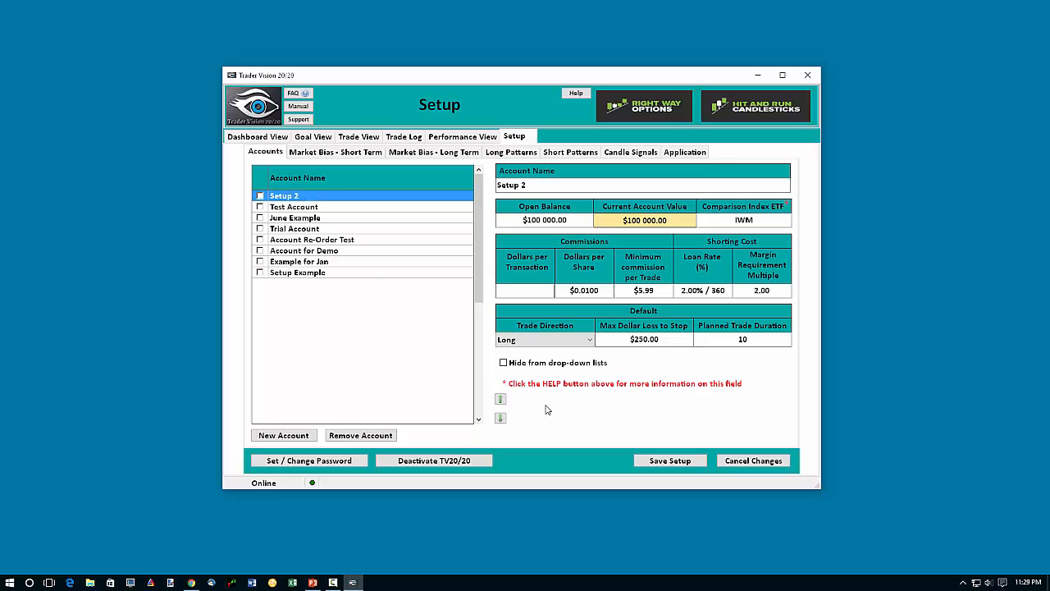
{"action": "left_click", "coordinate": [501, 418]}
{"action": "left_click", "coordinate": [501, 418]}
{"action": "left_click", "coordinate": [500, 418]}
{"action": "left_click", "coordinate": [501, 419]}
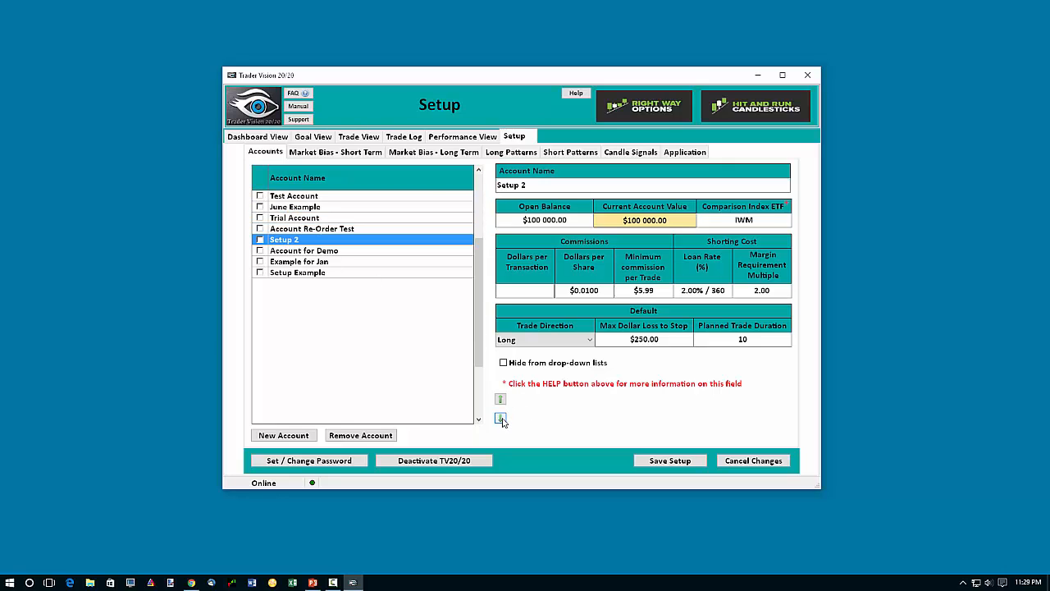
{"action": "left_click", "coordinate": [501, 418]}
{"action": "left_click", "coordinate": [500, 418]}
{"action": "left_click", "coordinate": [501, 419]}
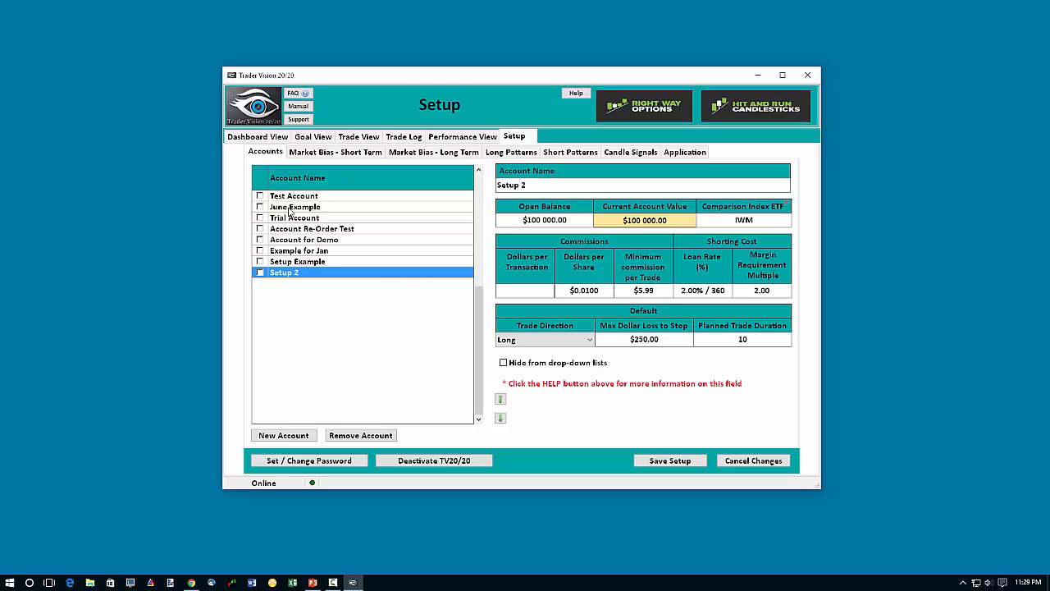
Move Account Re-Order Test and June Example one place down each in the account list, and save the setup.
{"action": "left_click", "coordinate": [316, 229]}
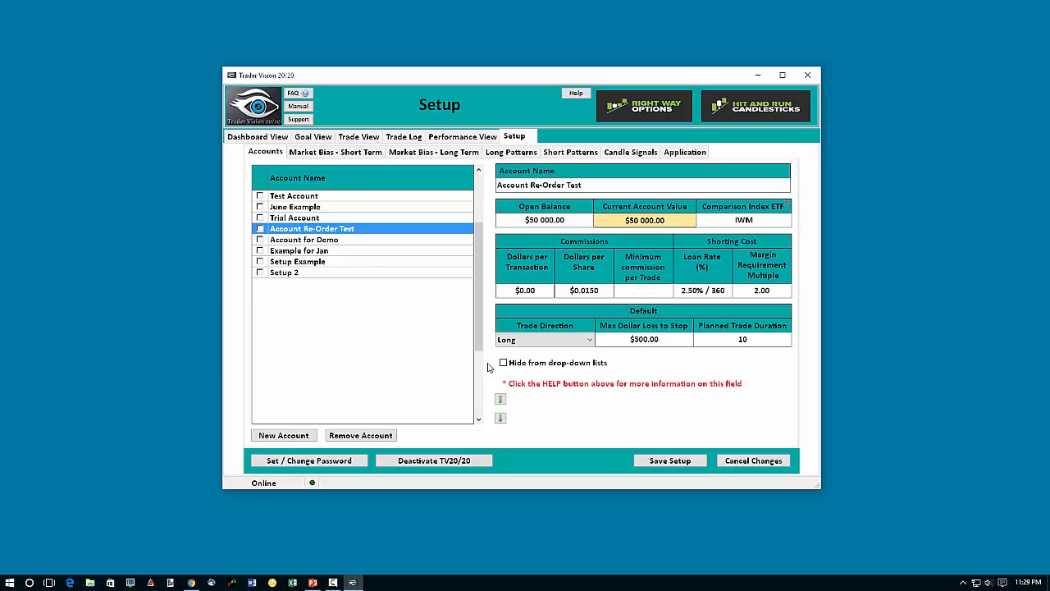
{"action": "left_click", "coordinate": [501, 418]}
{"action": "left_click", "coordinate": [323, 206]}
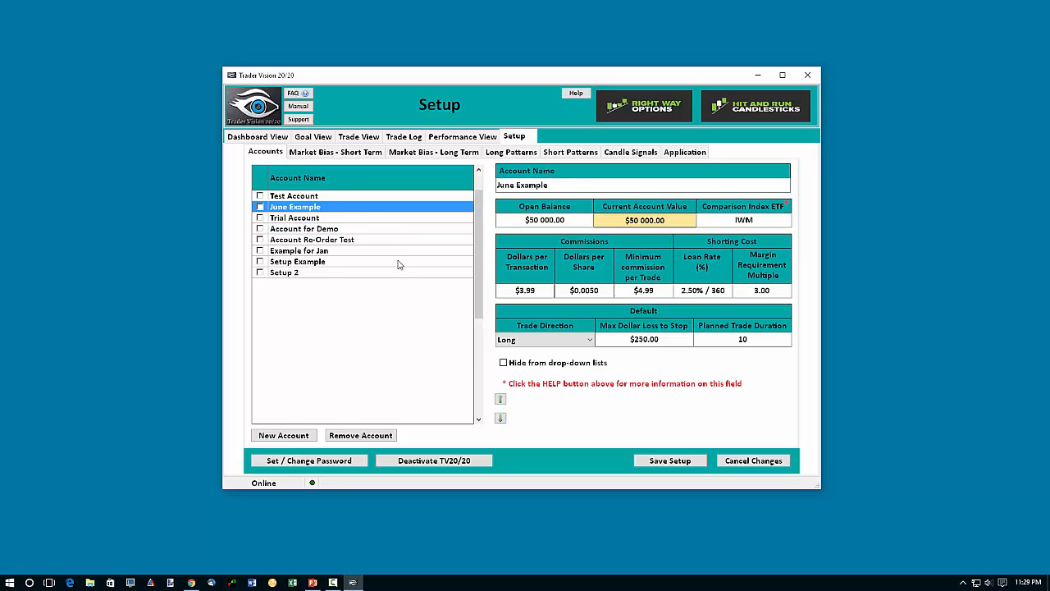
{"action": "left_click", "coordinate": [500, 418]}
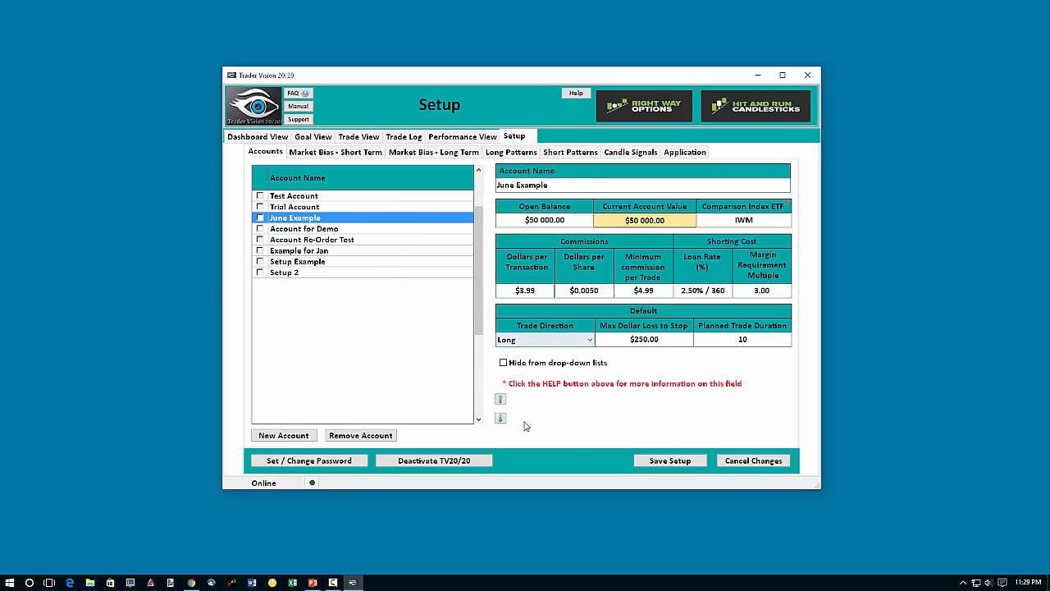
{"action": "left_click", "coordinate": [661, 465]}
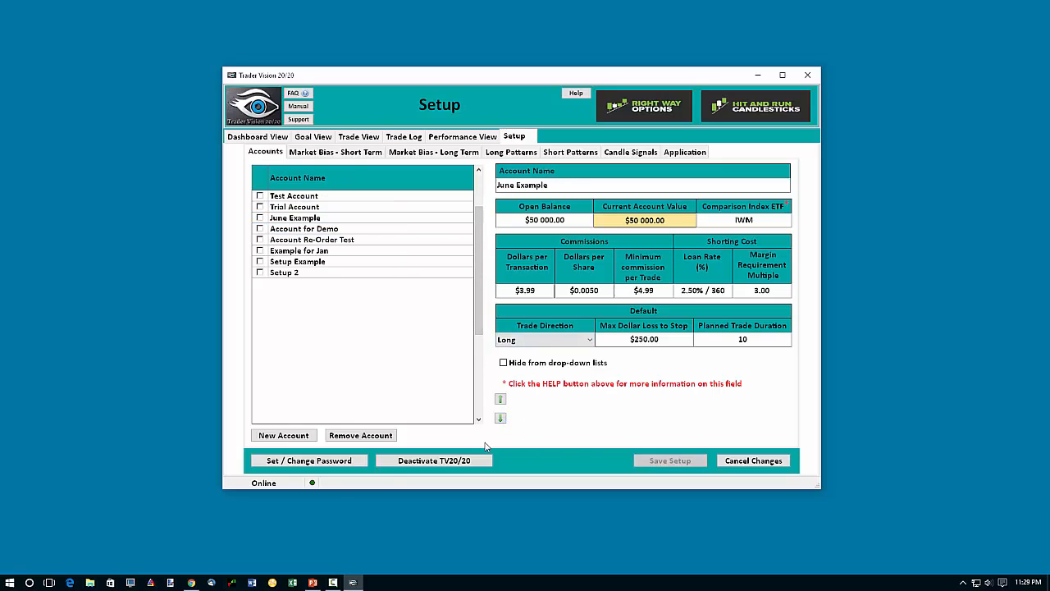
Check the order of the account choices in Trade View and return to the account setup.
{"action": "left_click", "coordinate": [365, 137]}
{"action": "left_click", "coordinate": [447, 186]}
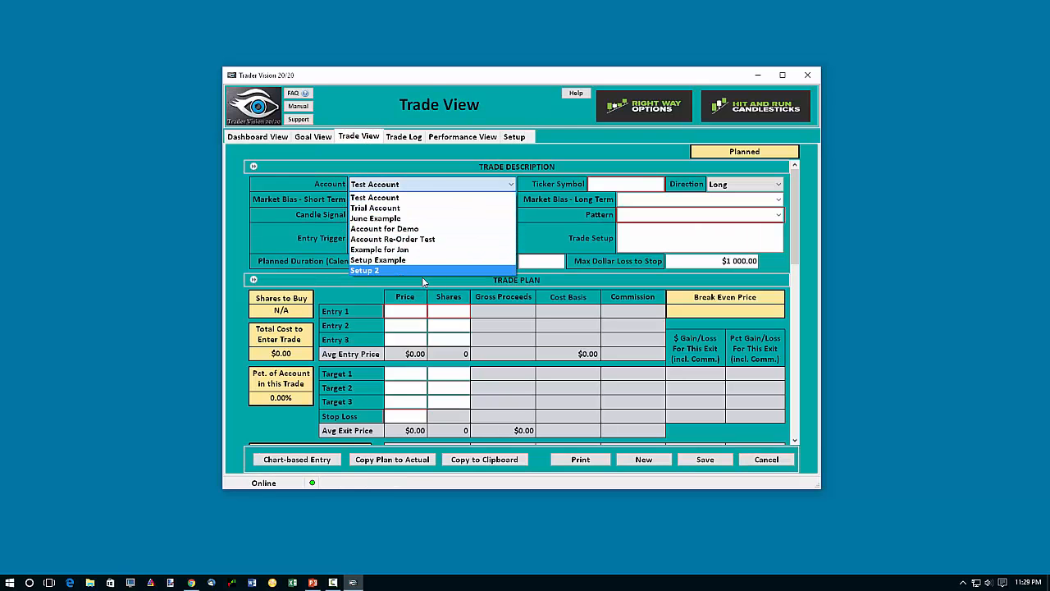
{"action": "left_click", "coordinate": [516, 142]}
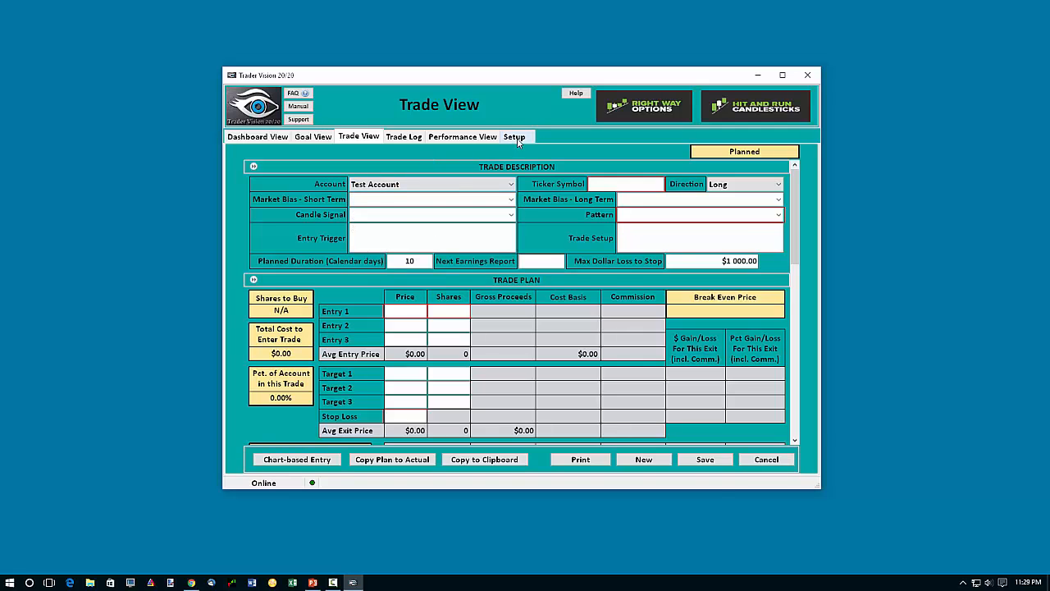
{"action": "left_click", "coordinate": [515, 138]}
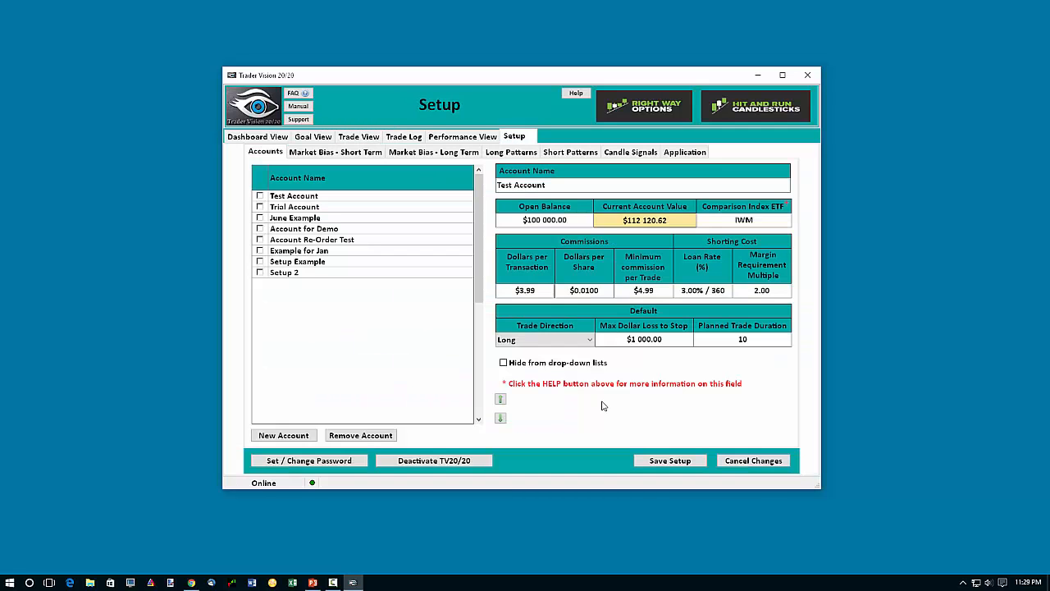